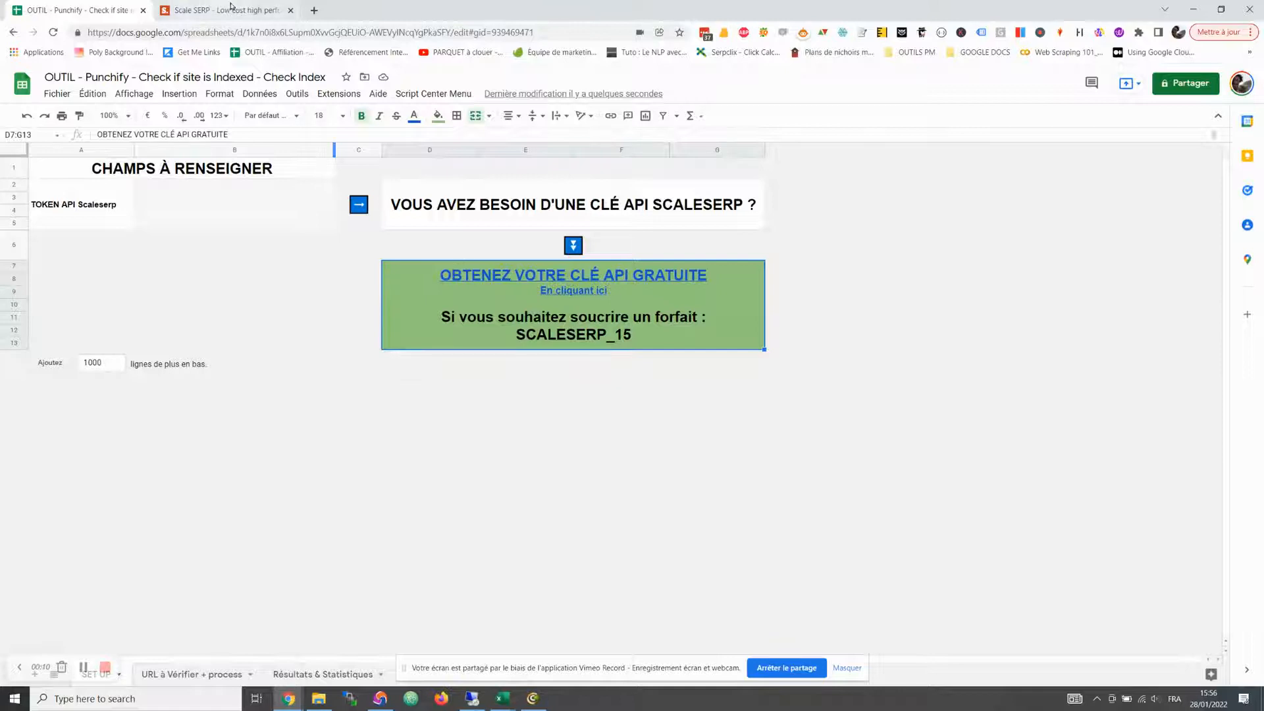
Sign out of the current Scale SERP account and open the signup page from the sheet's free API key link
click(1236, 86)
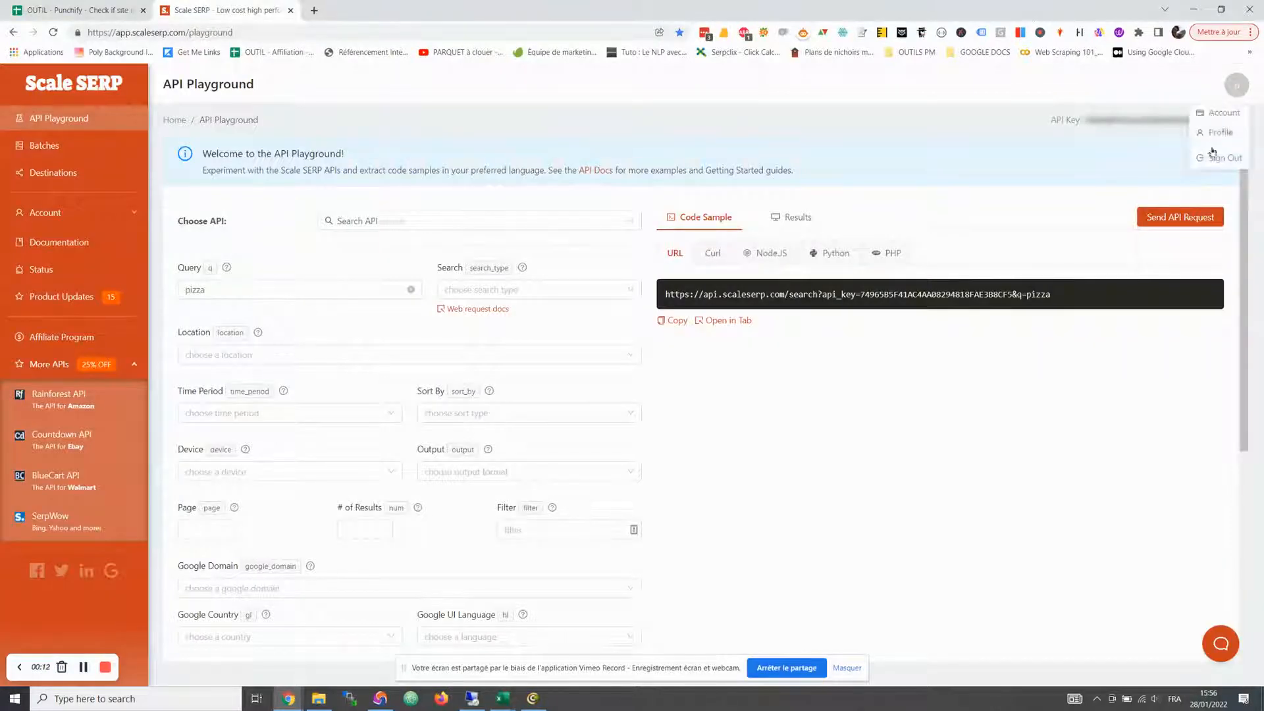
click(1218, 158)
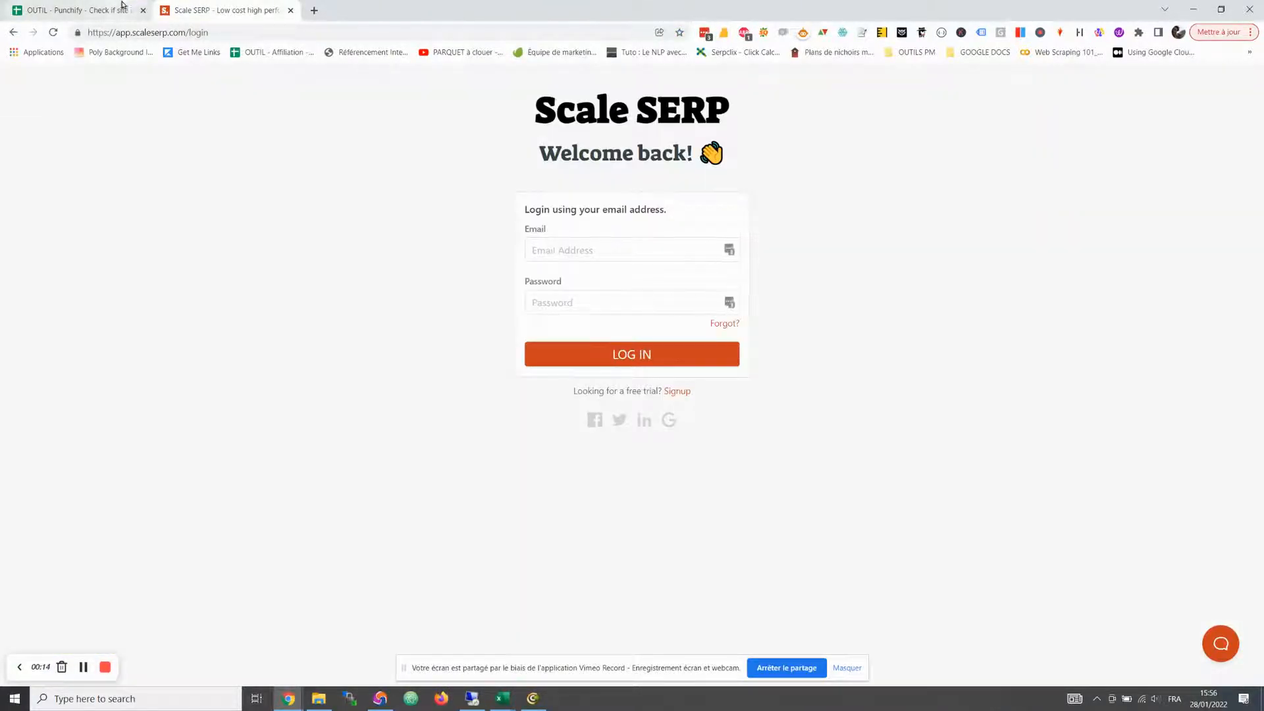
click(84, 8)
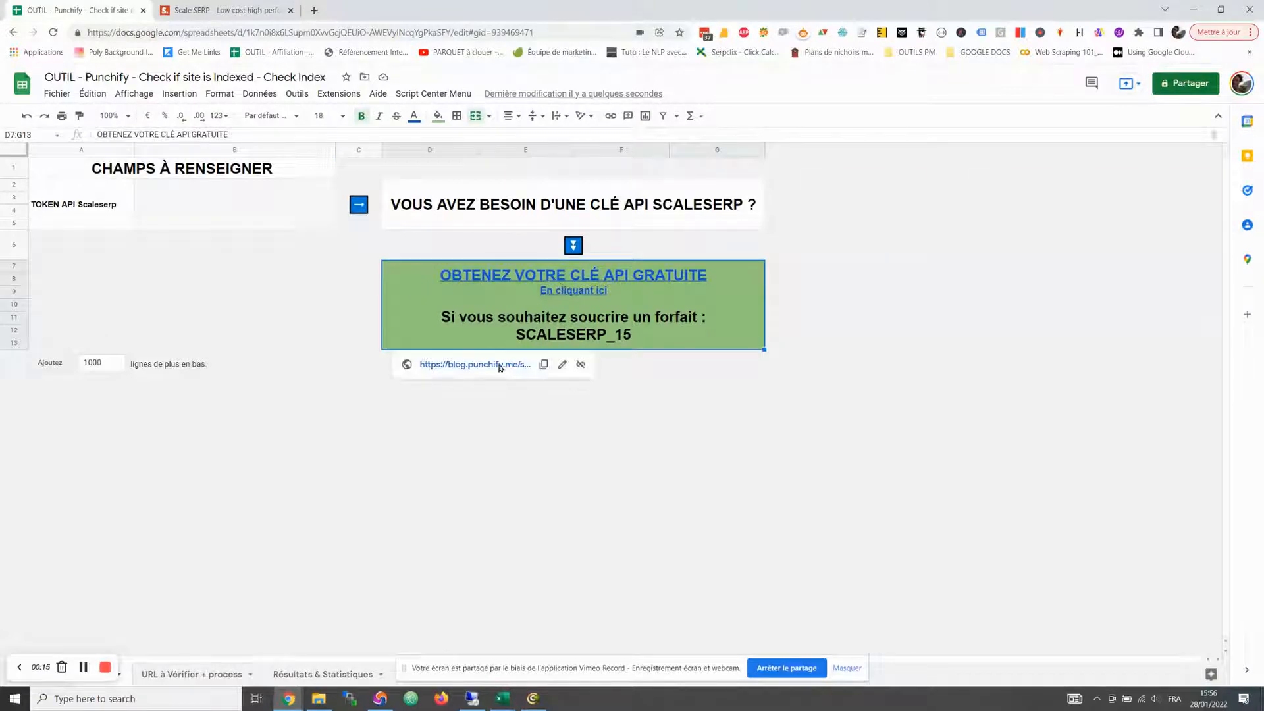
click(499, 366)
click(438, 10)
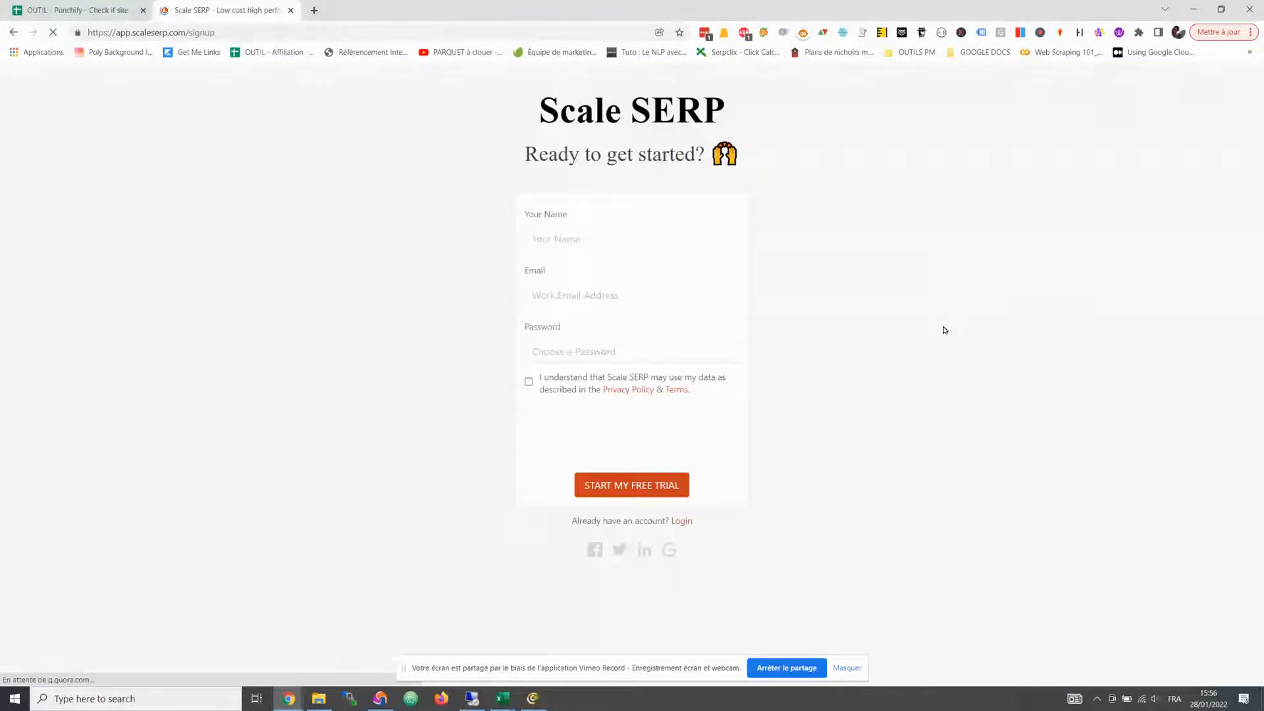
Fill in the name and the e-mail address in the Scale SERP signup form
click(576, 231)
text(punchifyme2)
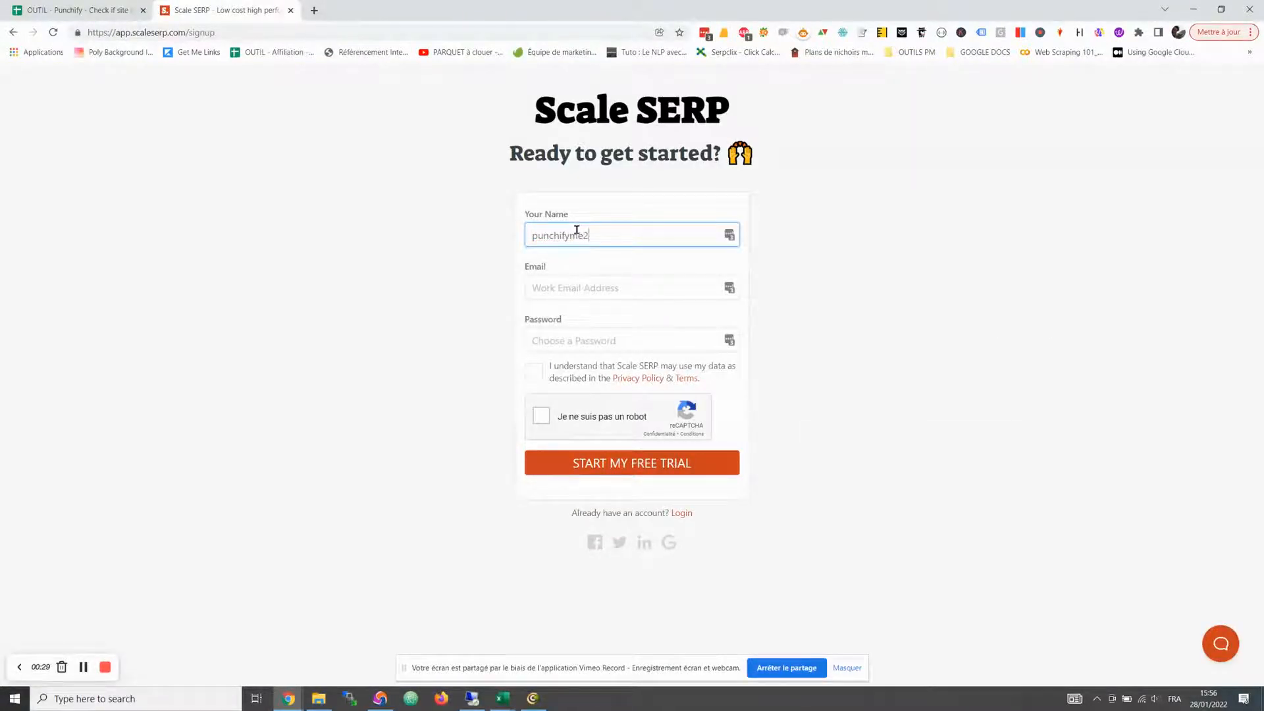
click(598, 287)
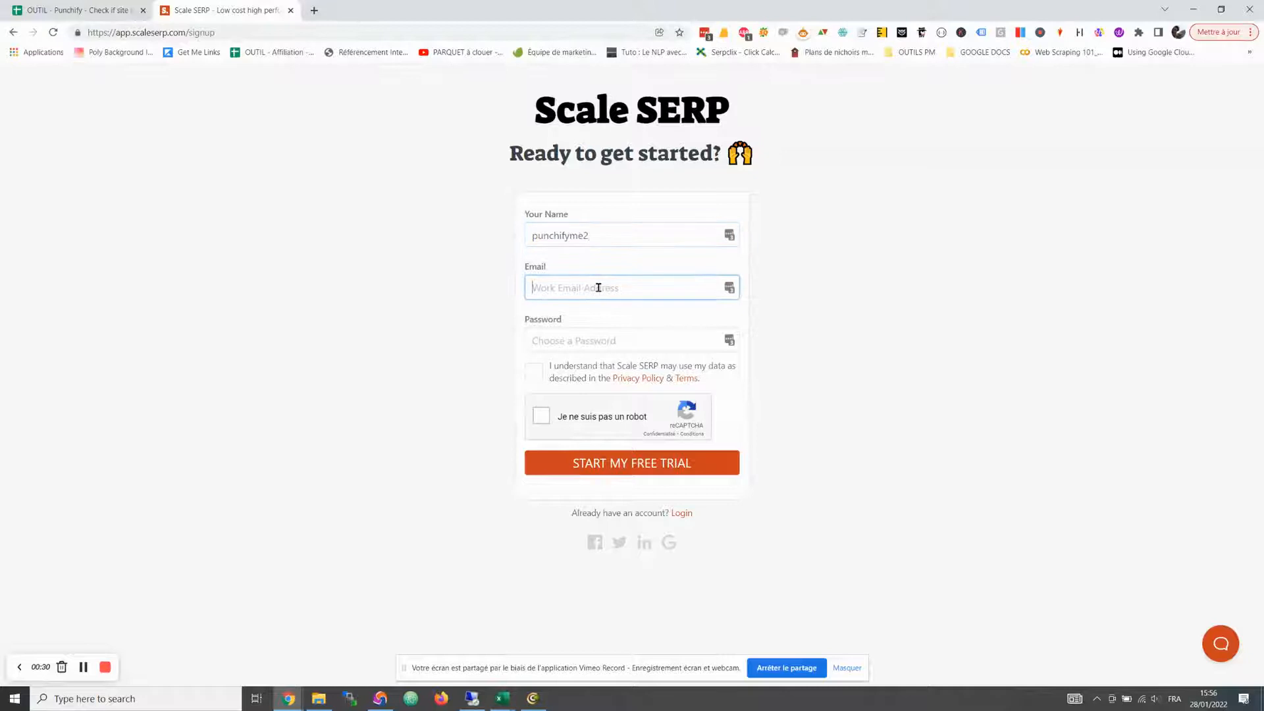
text(contact)
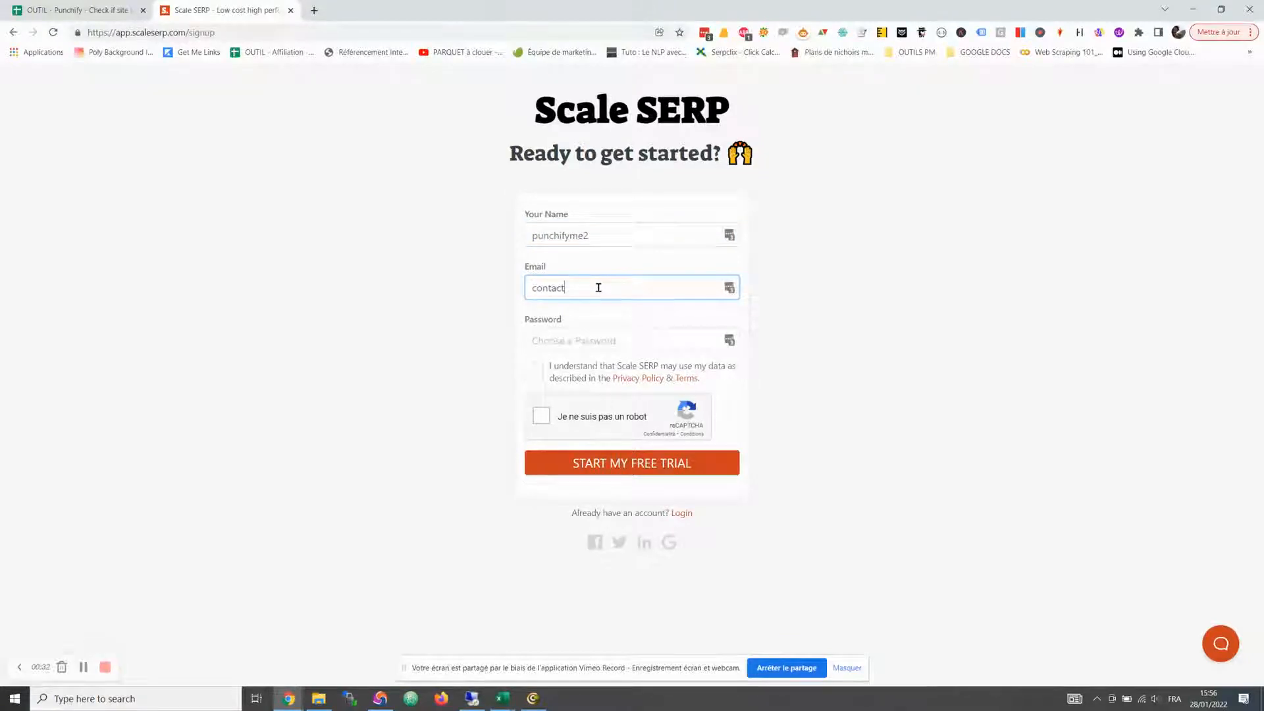
key(ctrl+a)
text(te)
key(ctrl+v)
Generate an account password with LastPass and enter it in the signup form's password field
click(665, 342)
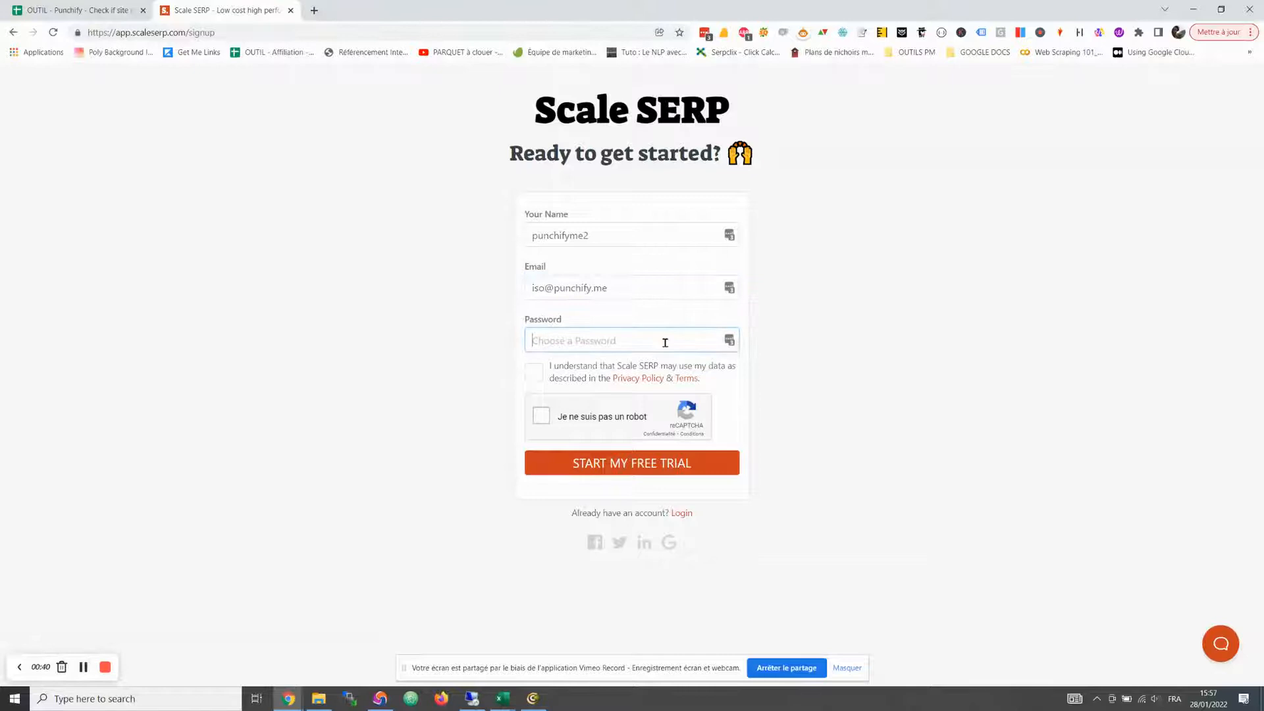
click(728, 341)
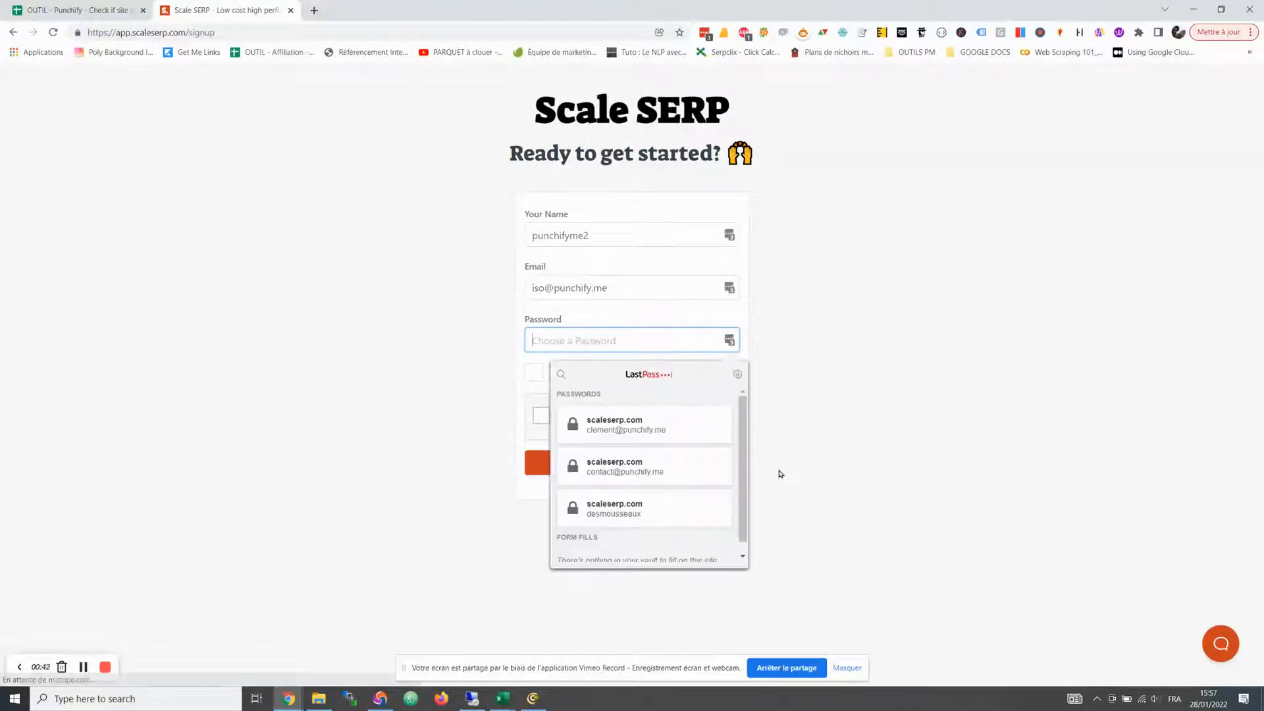
click(737, 374)
click(718, 409)
key(ctrl+v)
click(367, 400)
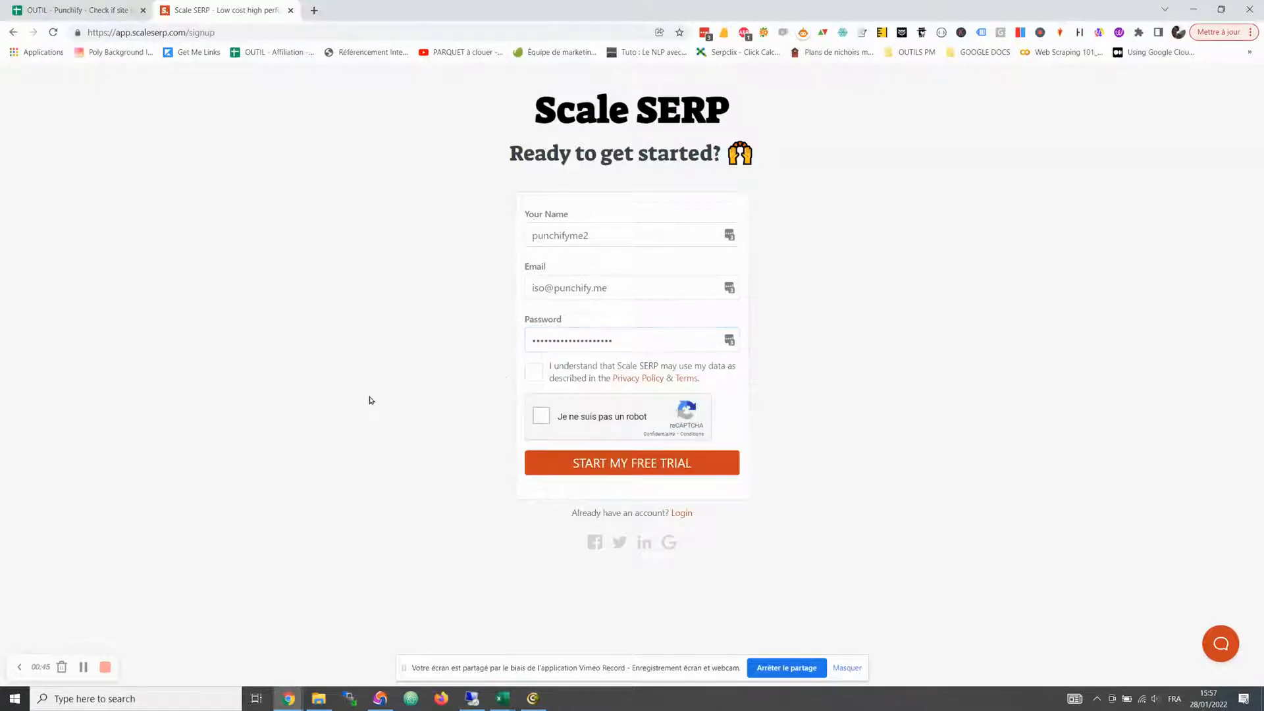
Submit the free trial signup with the privacy terms accepted and the captcha completed, and save the new login to LastPass
click(534, 373)
click(541, 415)
click(639, 468)
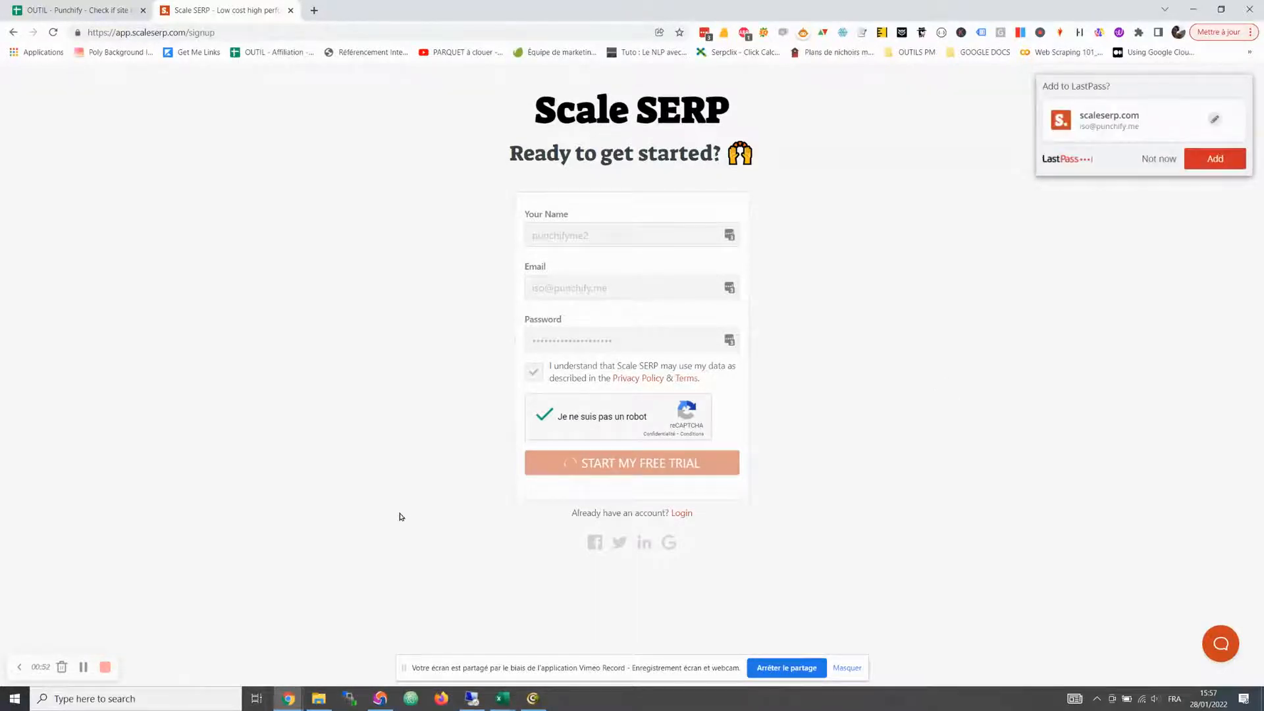
click(1215, 158)
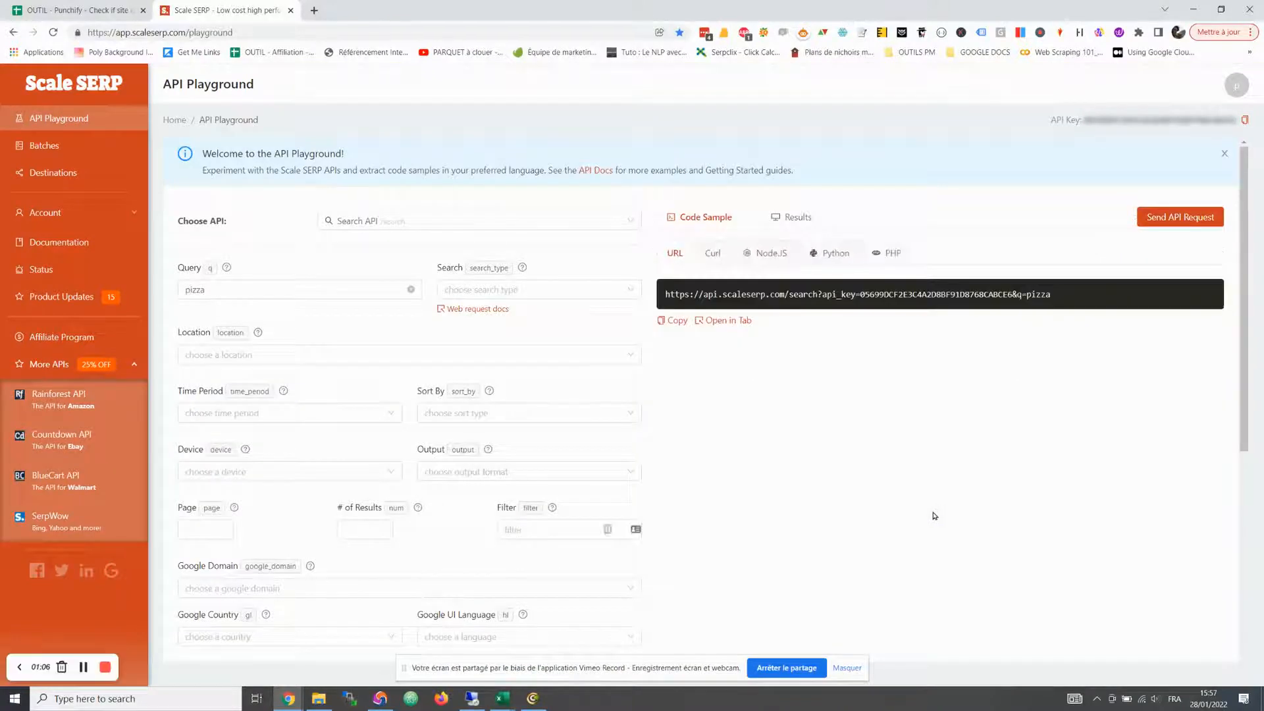
Copy the Scale SERP API key and paste it into the sheet's TOKEN API Scaleserp field
click(1246, 122)
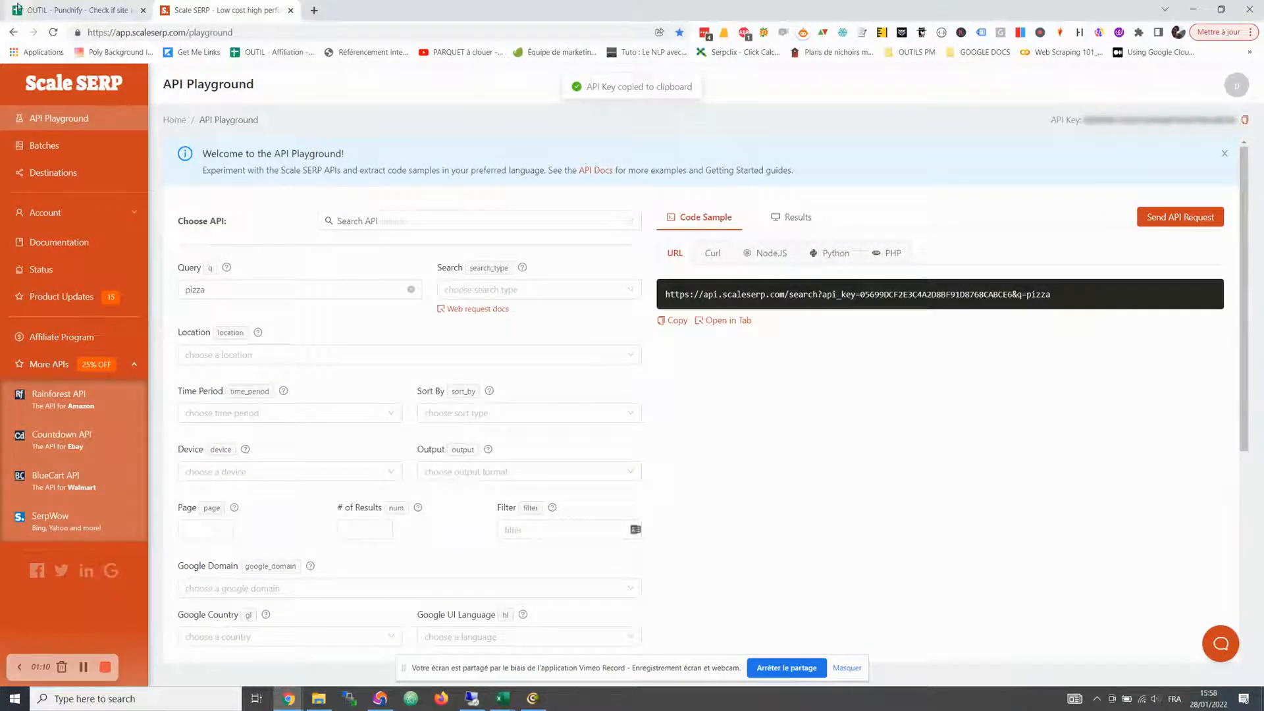
click(72, 10)
double_click(183, 208)
key(ctrl+v)
key(Return)
click(316, 447)
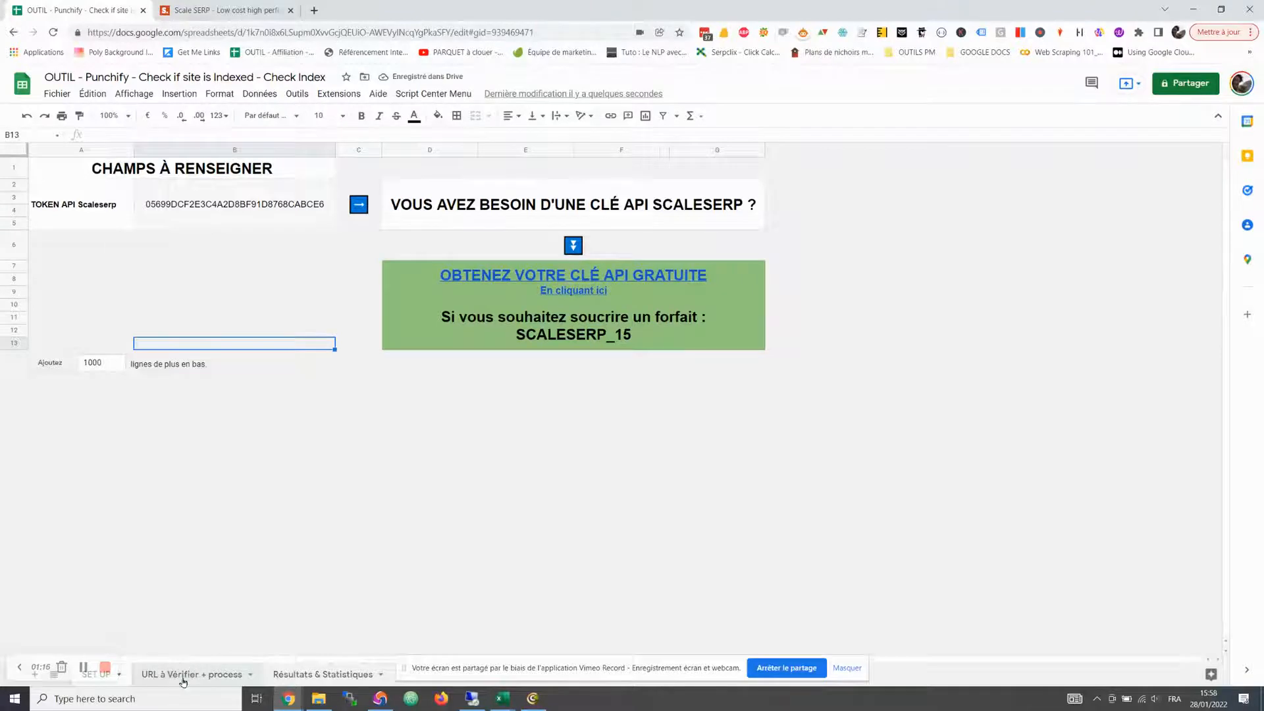
Clear cells A2:A4 of the URL column on the "URL à Vérifier + process" sheet
click(183, 675)
drag(169, 188, 170, 219)
key(Delete)
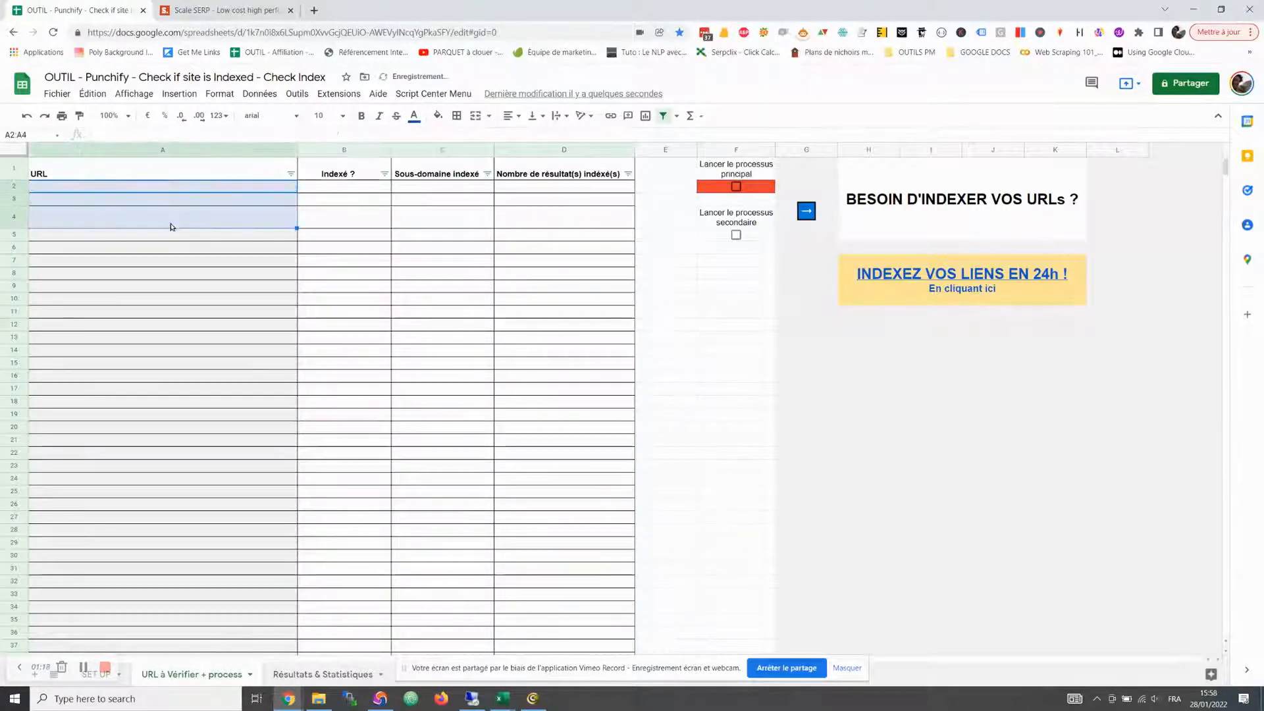
click(169, 260)
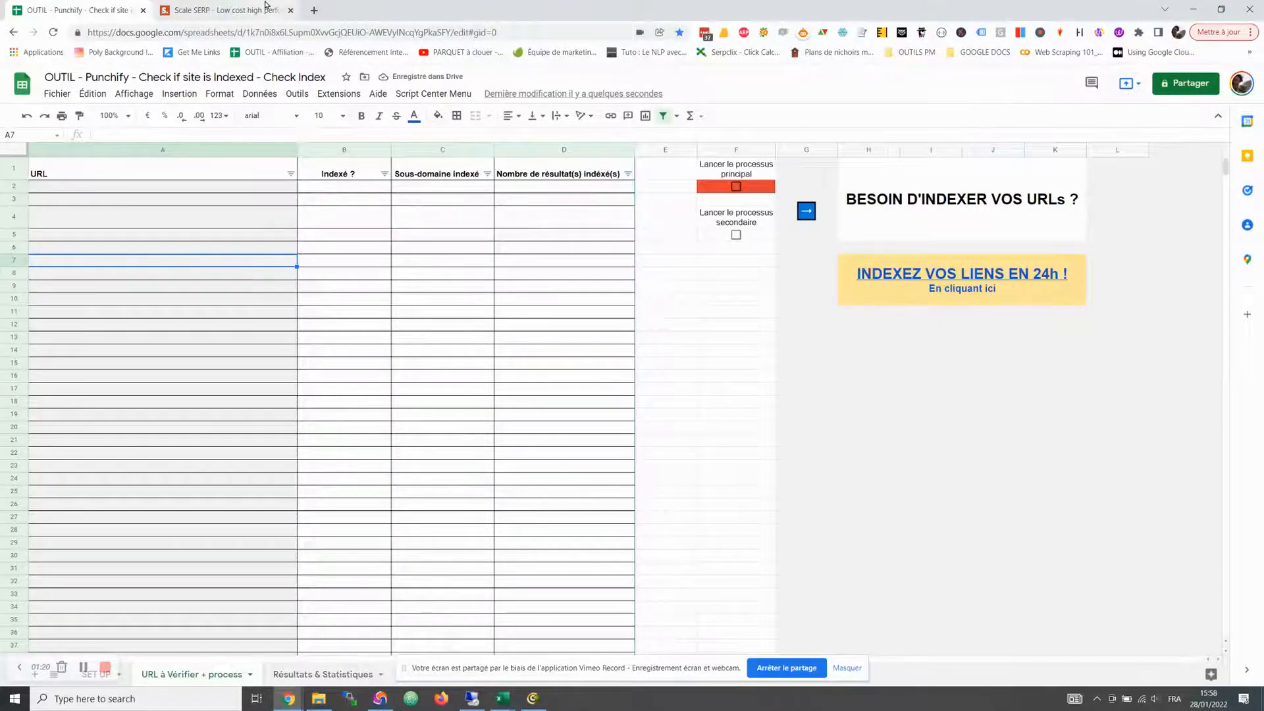
Switch to the other Chrome window and load videocorner.tv in a new tab
key(alt+Tab)
key(alt+Tab)
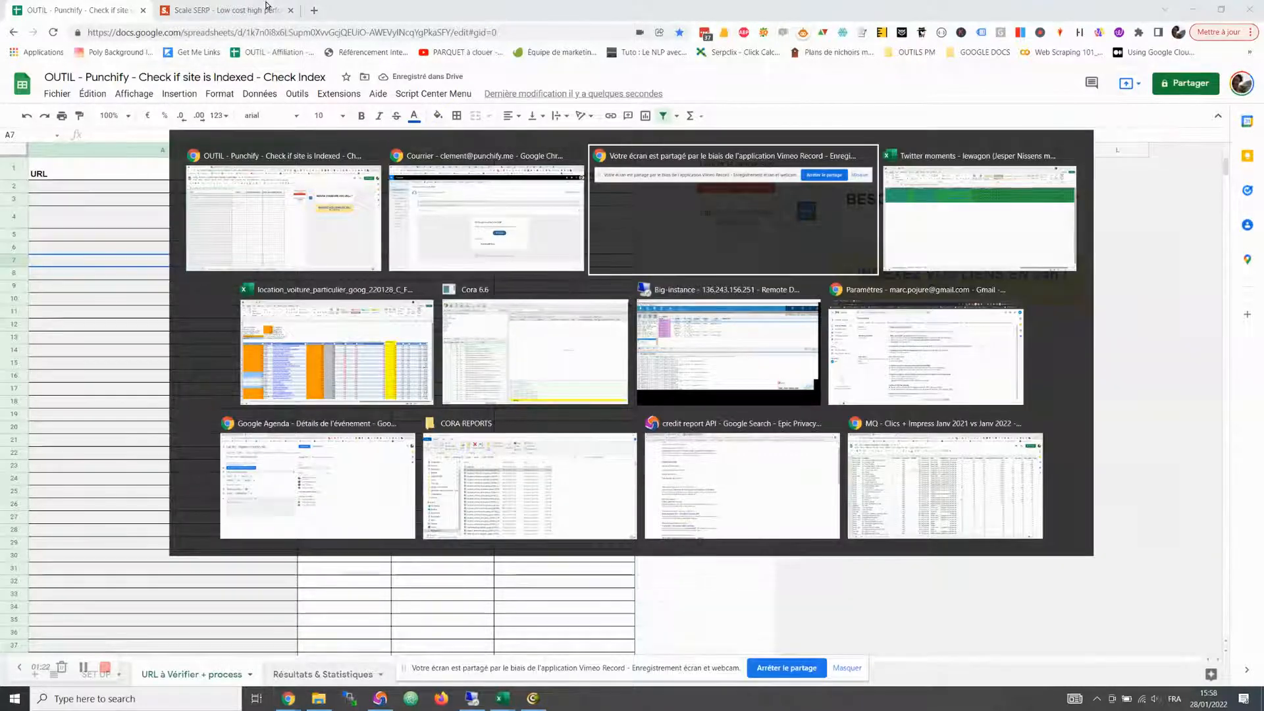
key(alt+Tab)
key(alt+shift+Tab)
key(alt+shift+Tab)
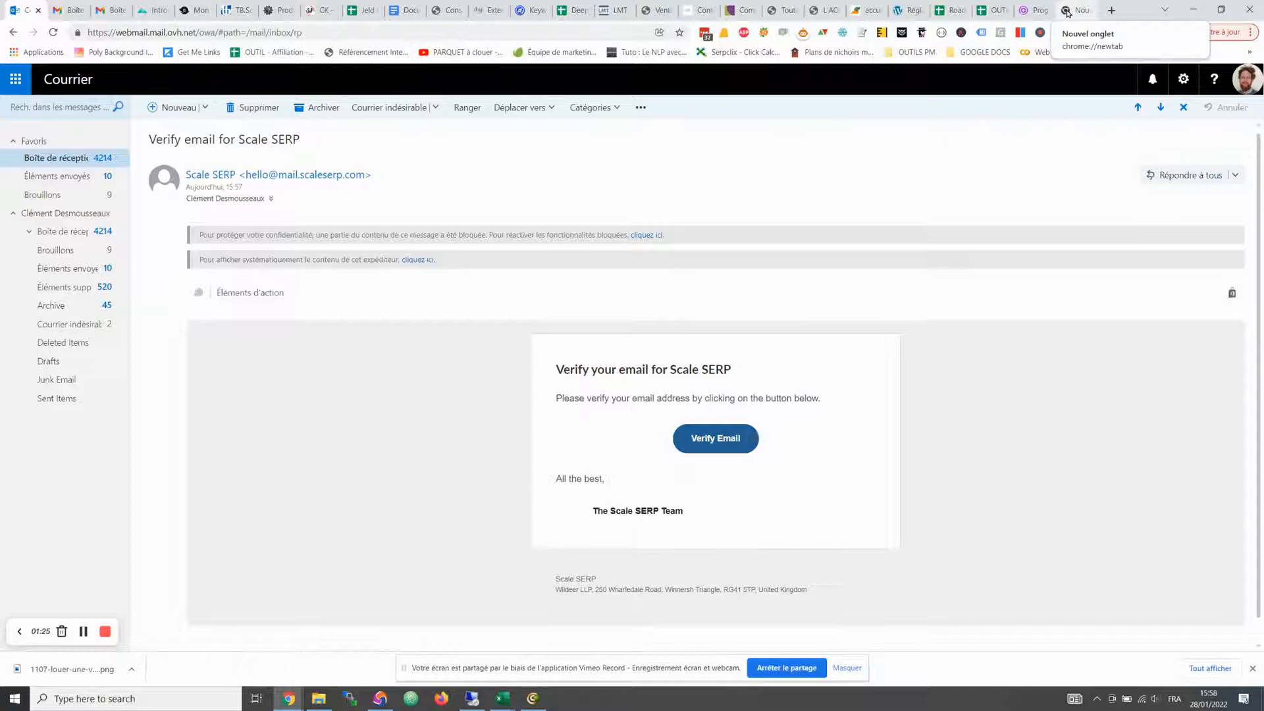
key(ctrl+t)
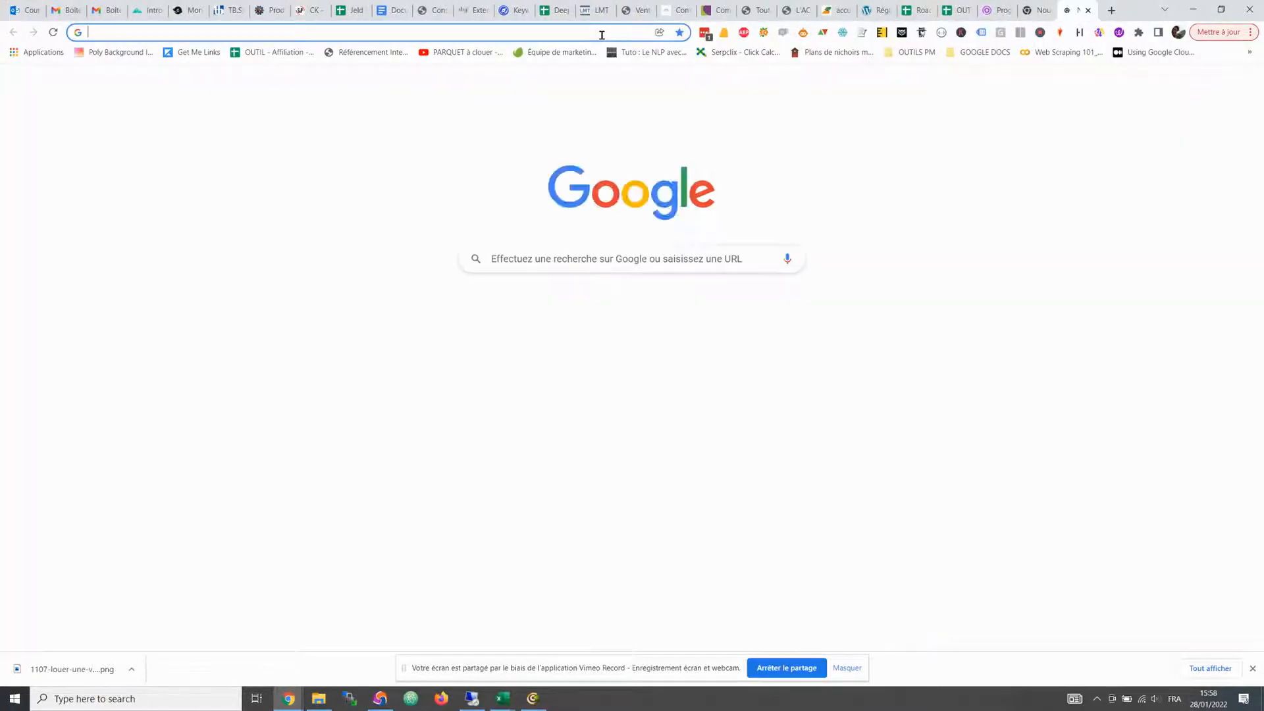
text(videocorner.tv)
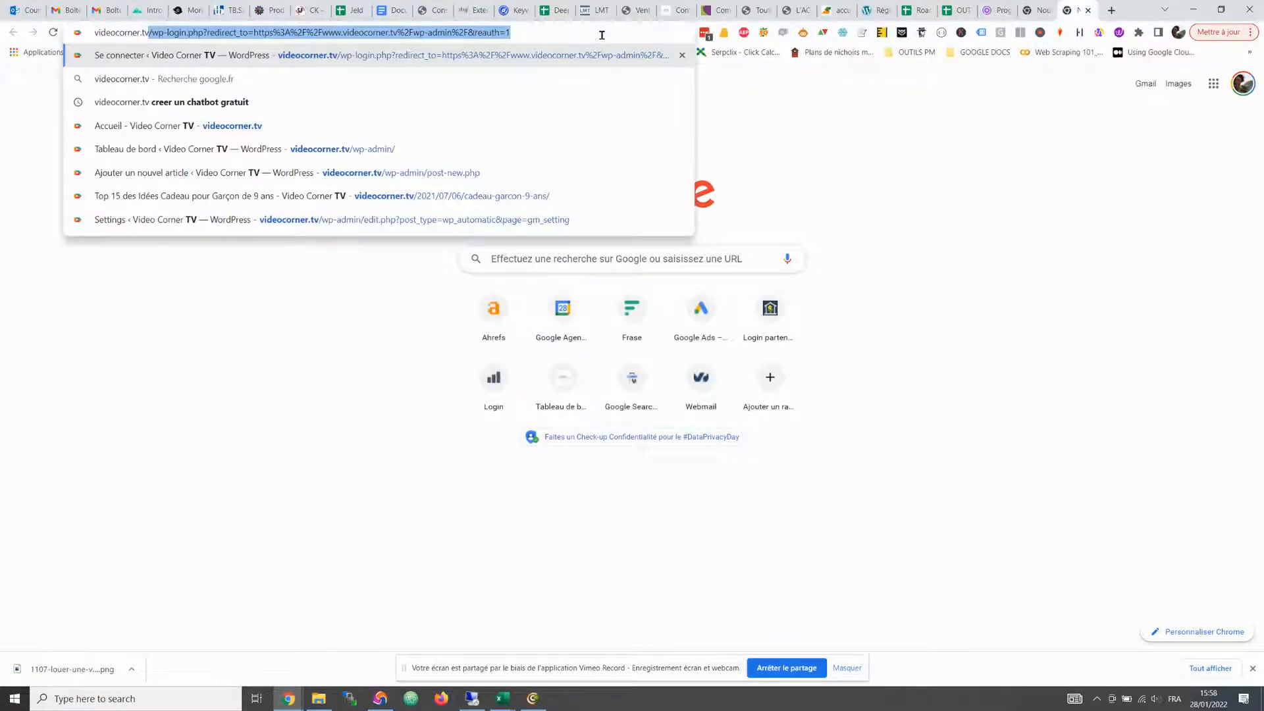
key(Delete)
key(Return)
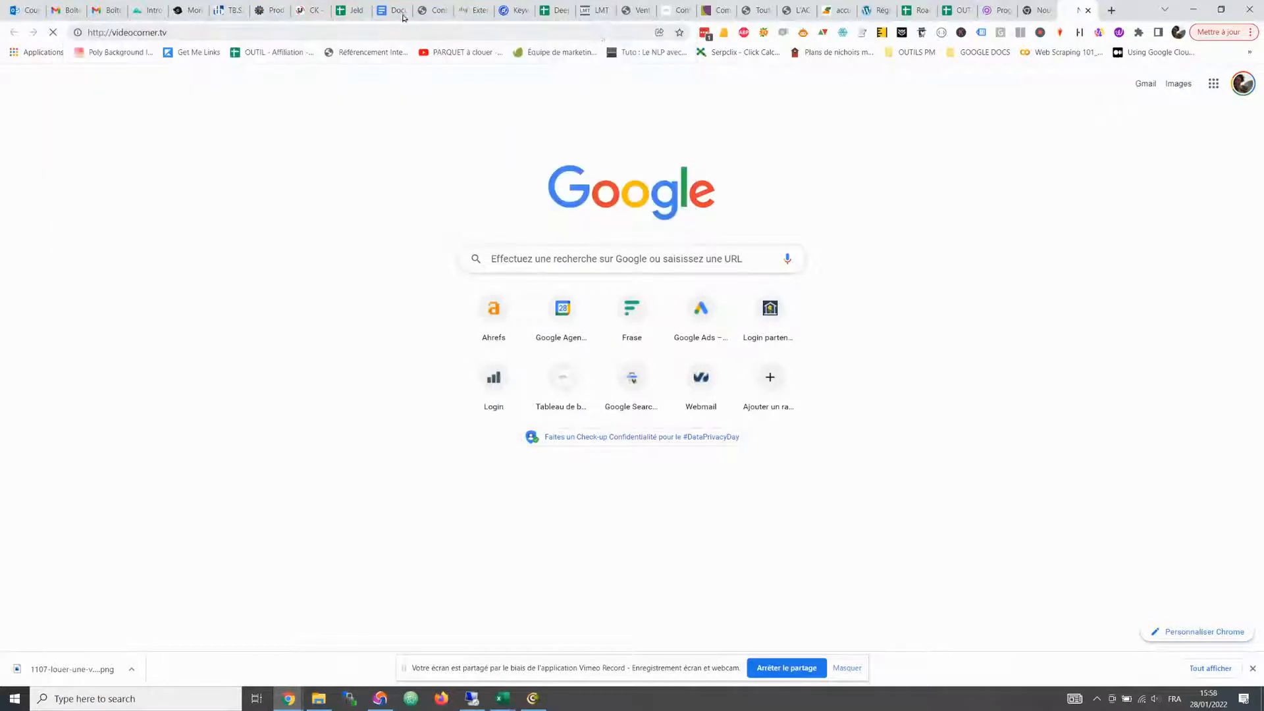
drag(172, 32, 115, 37)
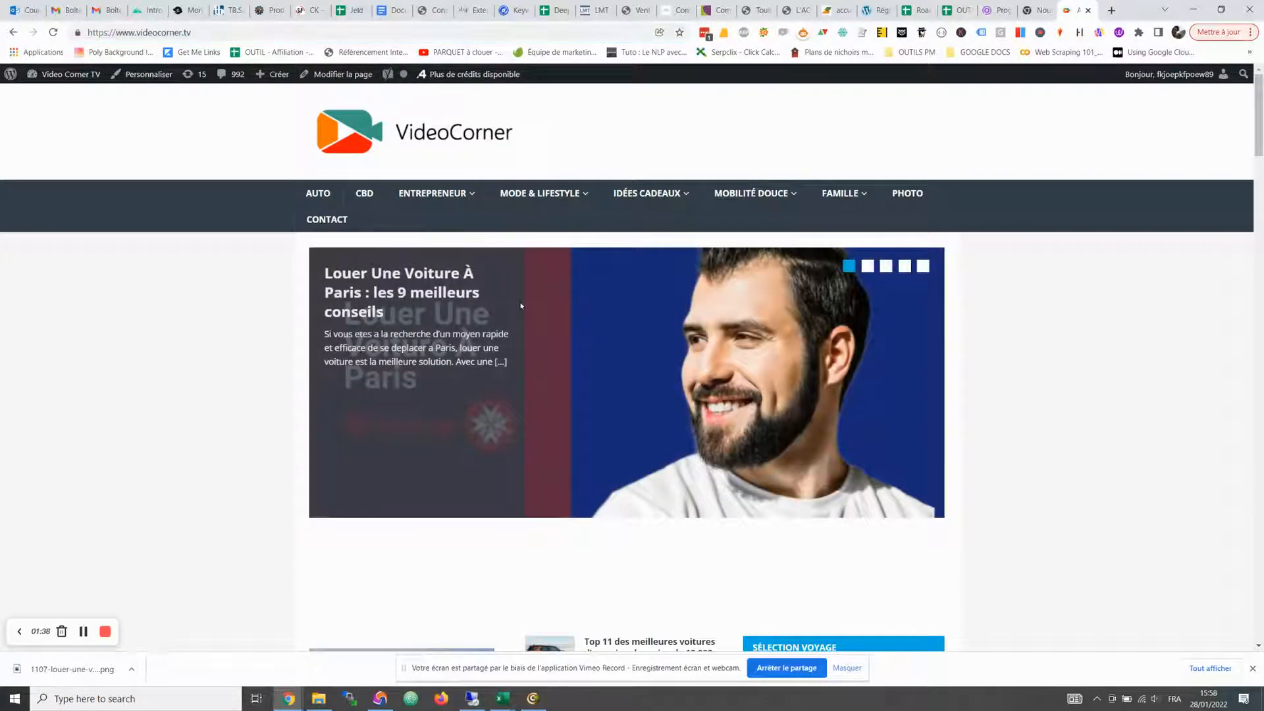
Open the article "Louer Une Voiture À Paris : les 9 meilleurs conseils" and copy its URL into cell A2 of the sheet
click(403, 292)
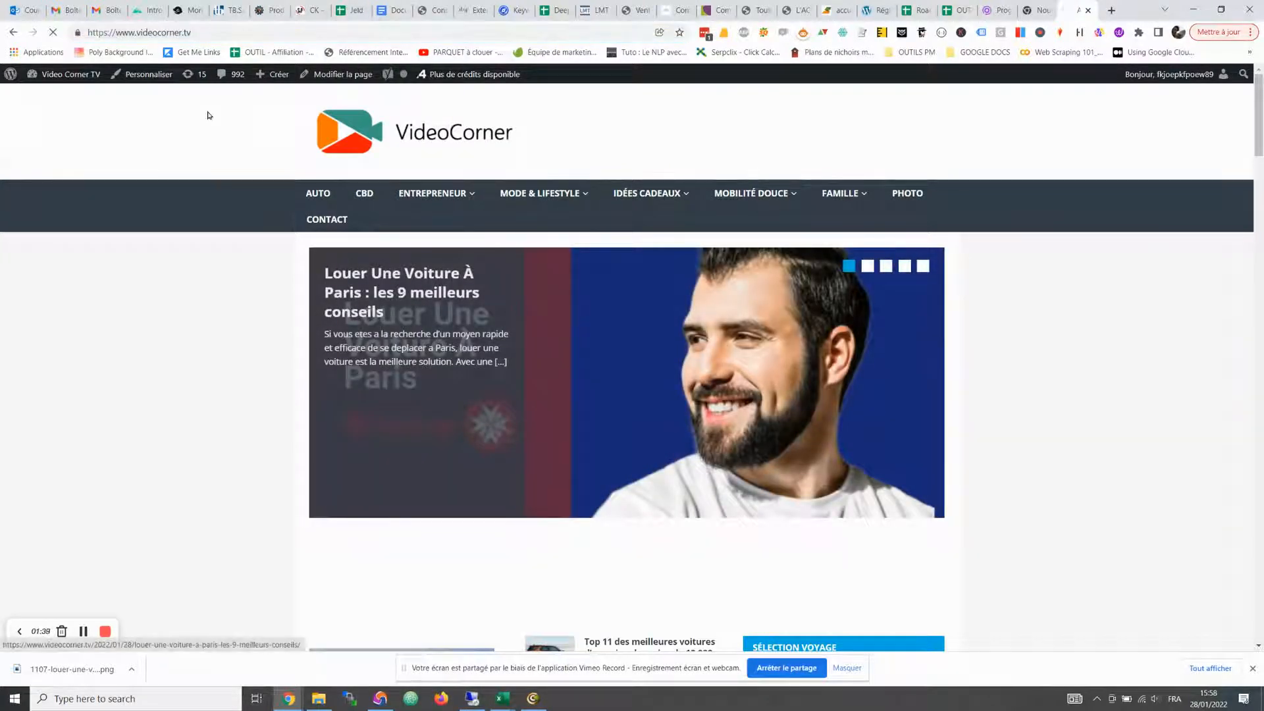
click(350, 33)
key(alt+Tab)
click(181, 191)
key(ctrl+v)
Paste the same article URL into cell A3 and trim it to the bare domain videocorner.tv
double_click(174, 204)
key(ctrl+v)
key(ctrl+shift+Left)
key(ctrl+shift+Left)
key(ctrl+shift+Left)
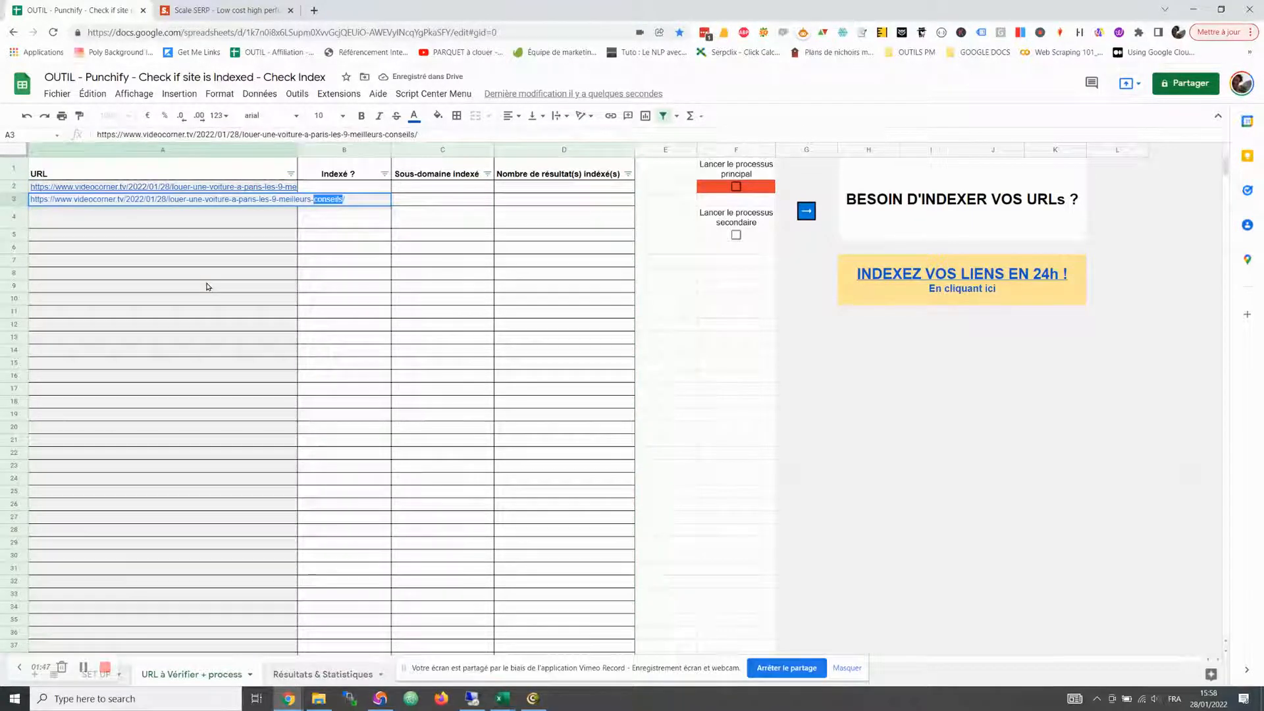
key(ctrl+shift+Left)
key(ctrl+shift+Left)
key(ctrl+shift+Left)
key(ctrl+shift+Left)
key(ctrl+shift+Left)
key(ctrl+shift+Left)
key(ctrl+shift+Left)
key(BackSpace)
key(Home)
key(Delete)
key(Delete)
key(Delete)
key(Delete)
key(Delete)
key(Delete)
key(Delete)
key(Delete)
key(Delete)
key(Delete)
key(Delete)
key(Delete)
key(Return)
click(207, 286)
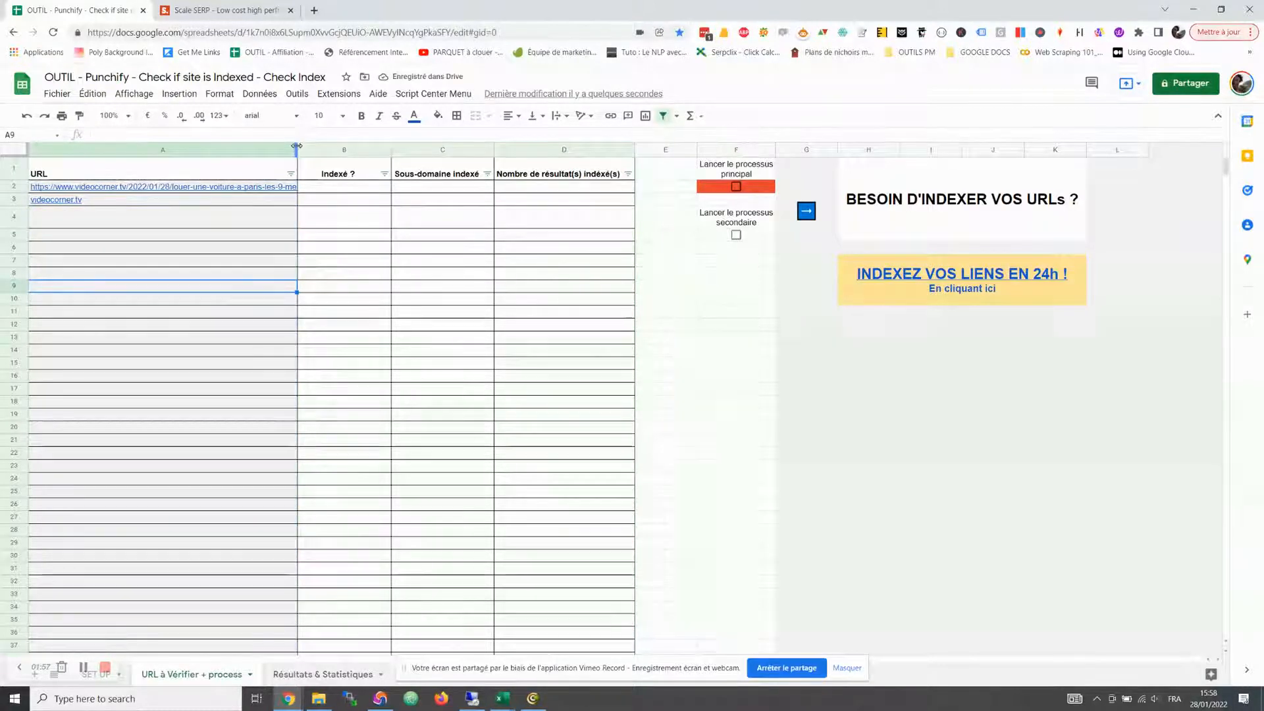
Widen the URL column to fit the full article address and launch the main process to check both URLs
drag(297, 149, 355, 150)
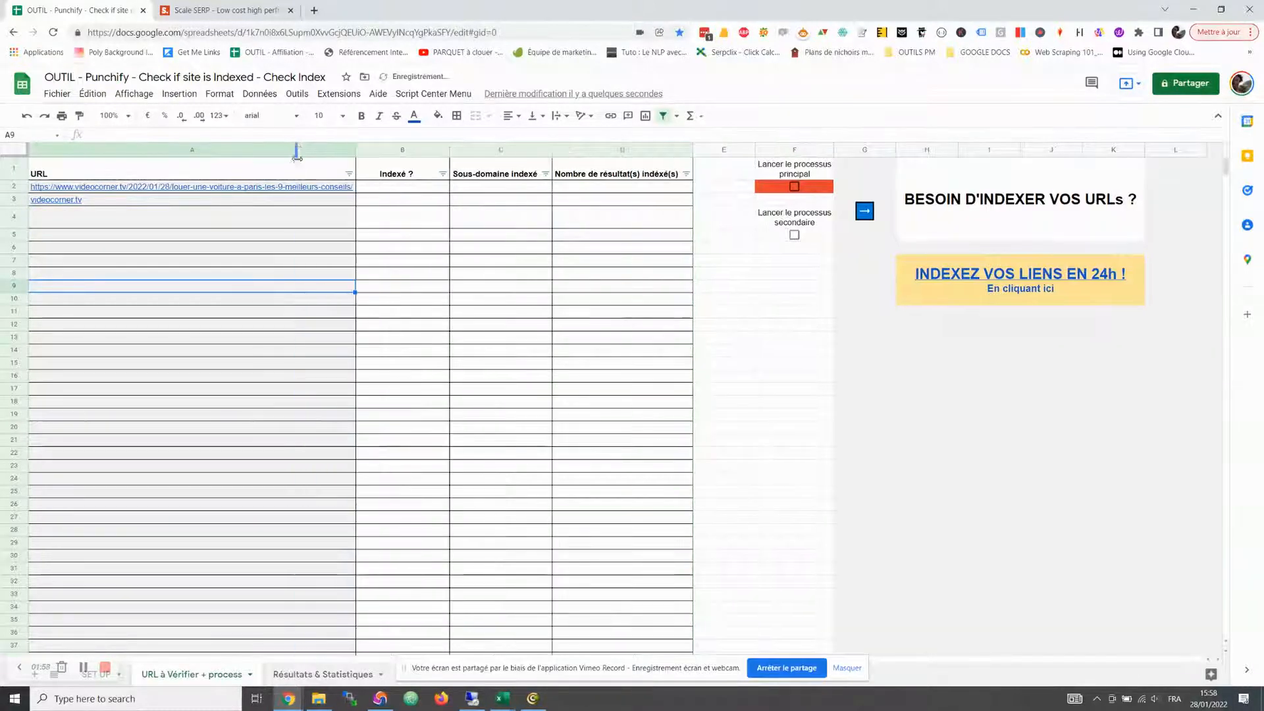
click(795, 187)
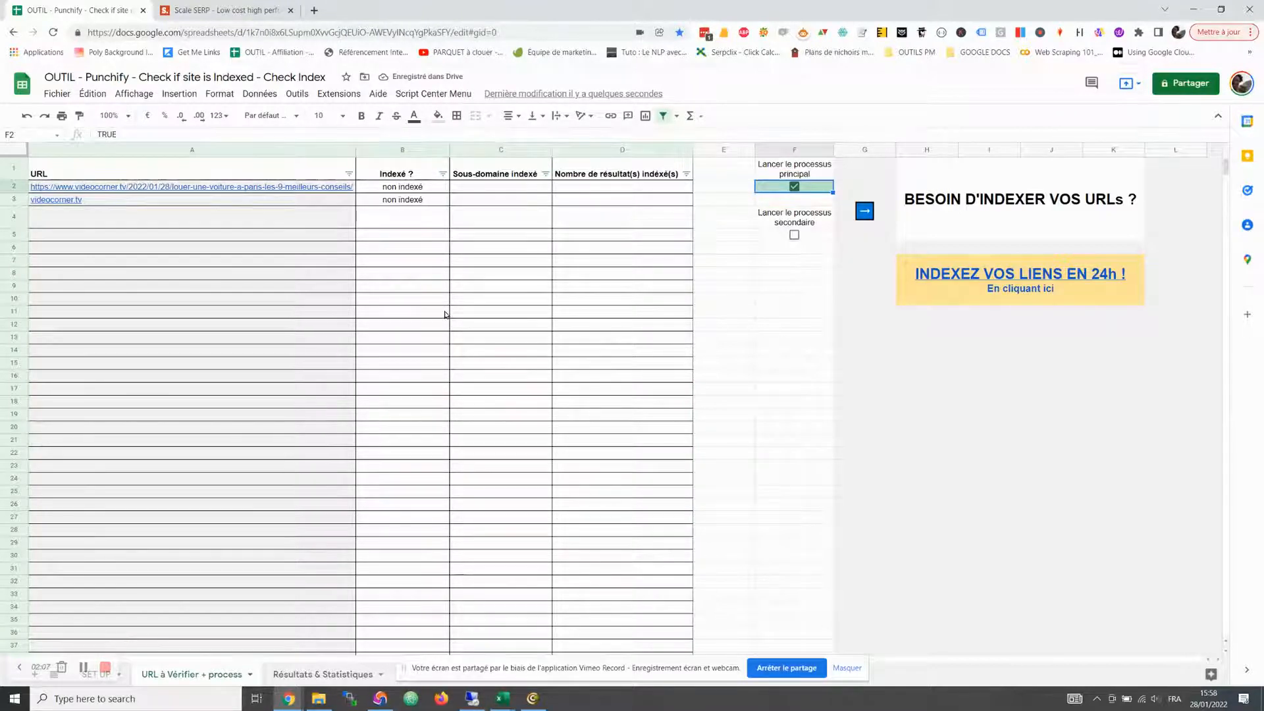
click(415, 190)
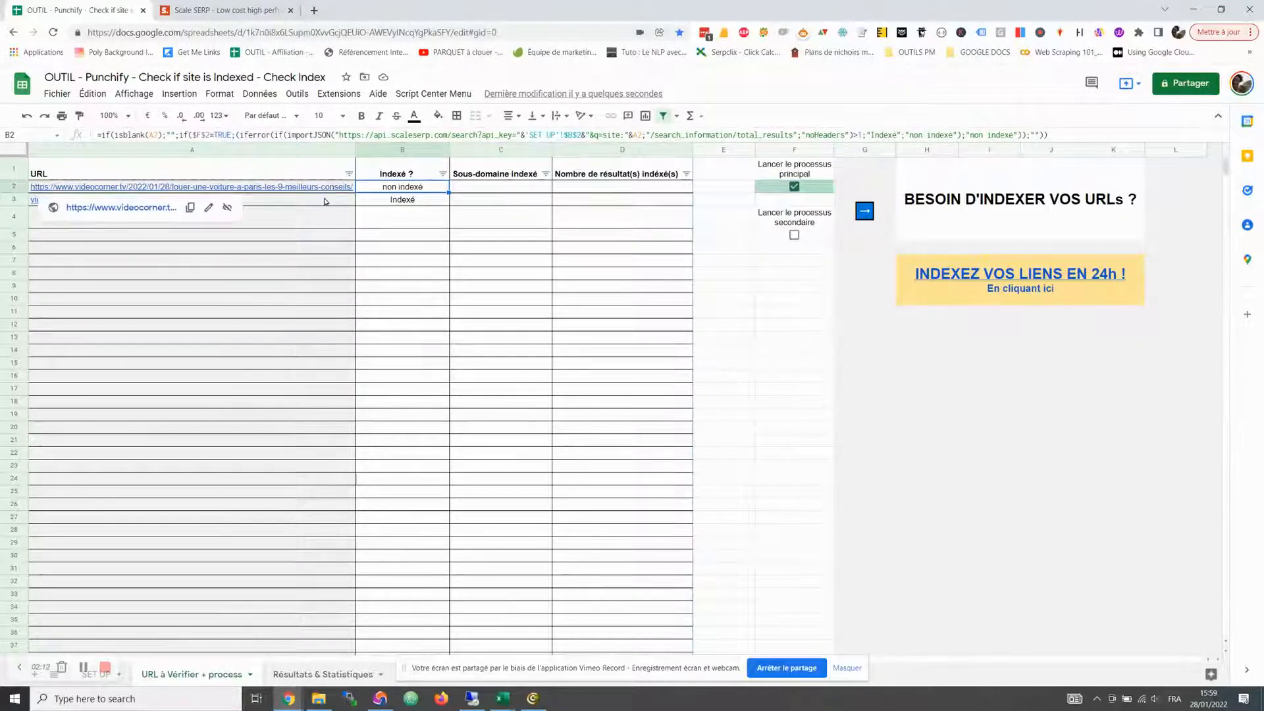
click(413, 205)
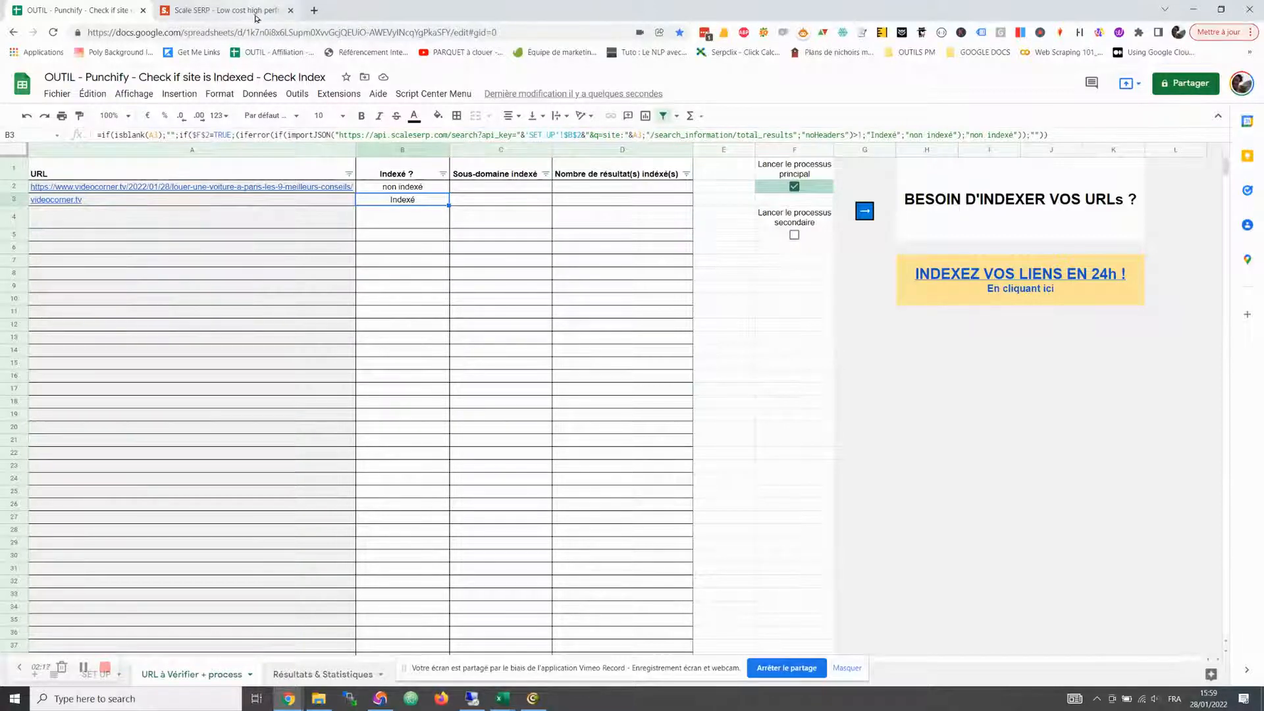
Open videocorner.tv from cell A3 and go to the article "Les 10 voitures les plus économiques et les moins chères à conduire"
click(179, 201)
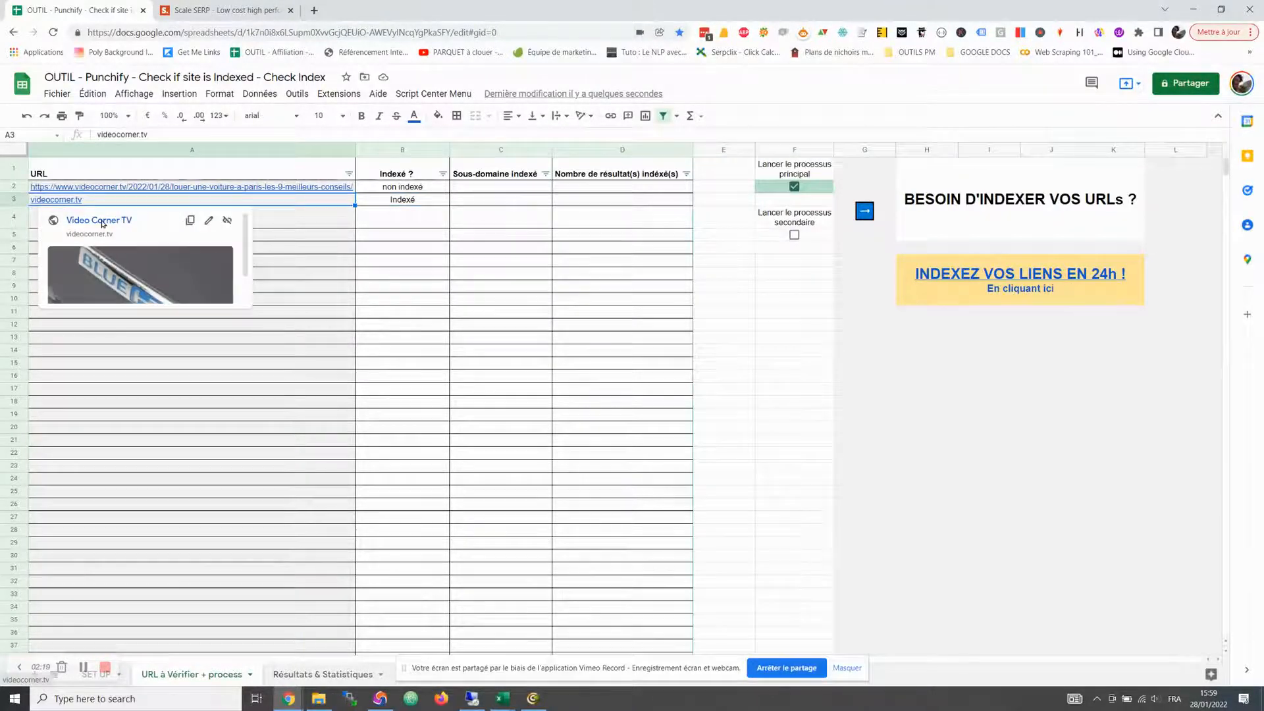
click(100, 220)
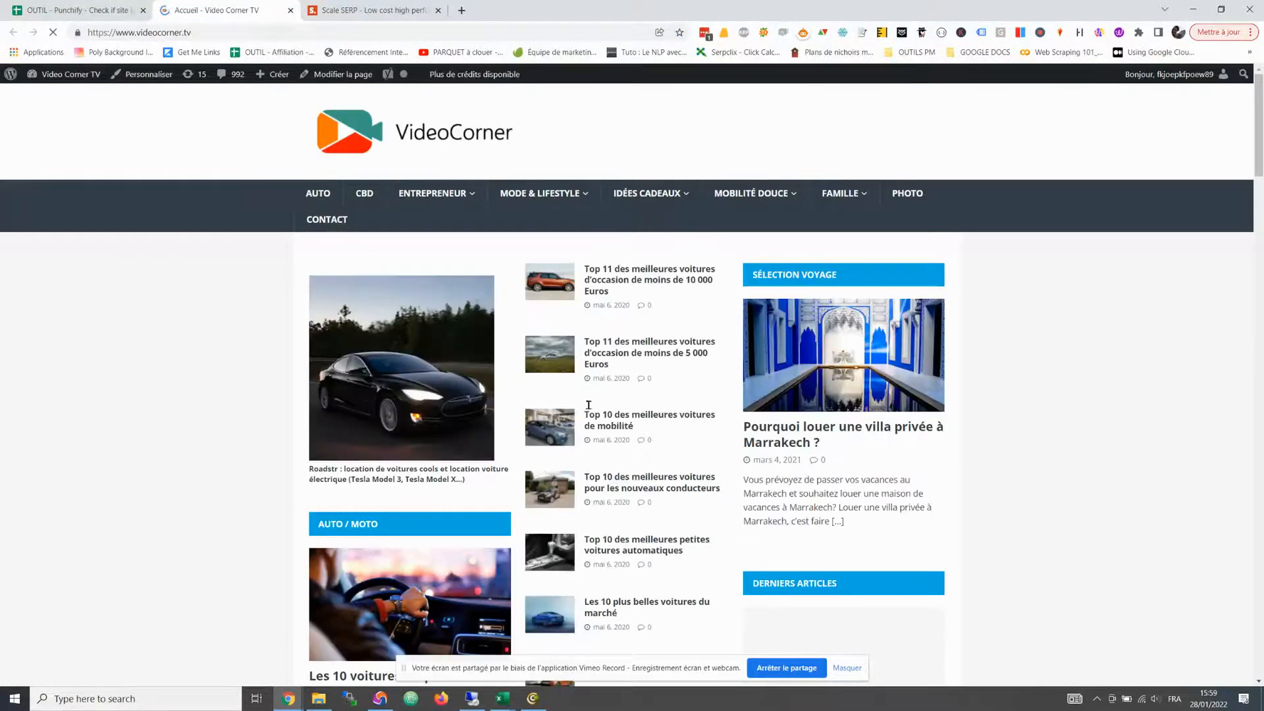
scroll(450, 519, down, 8)
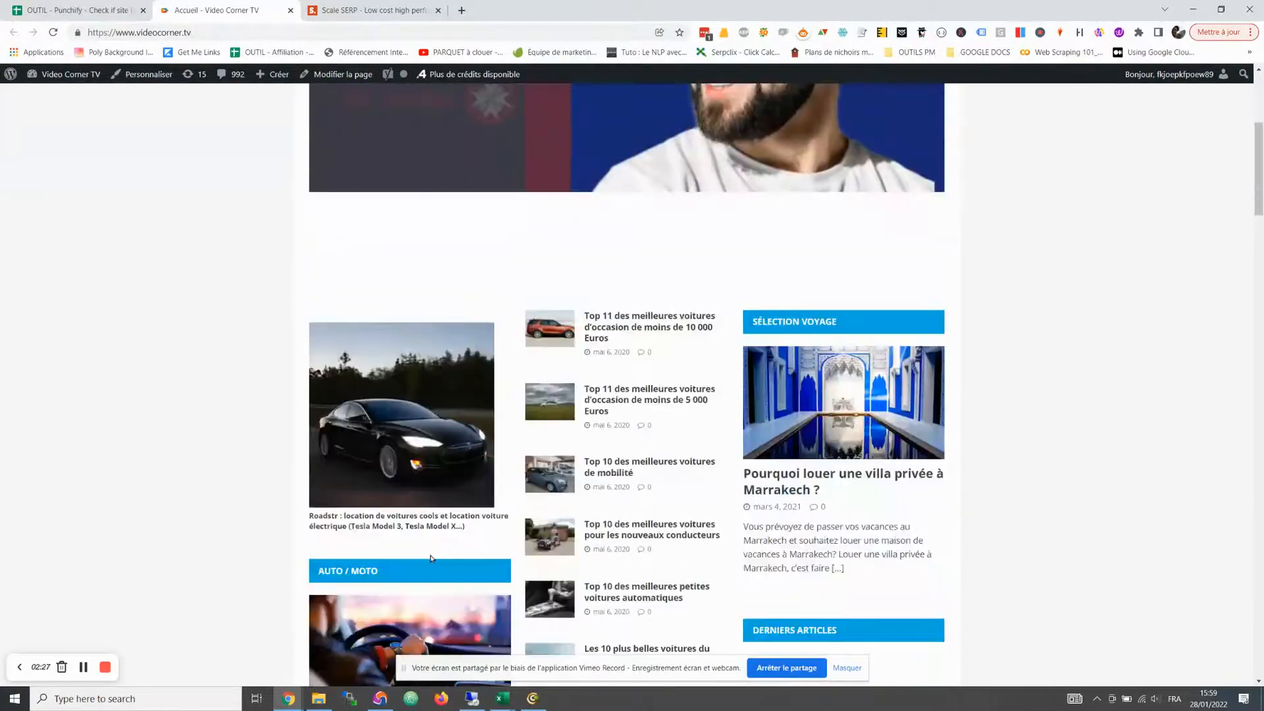
click(361, 565)
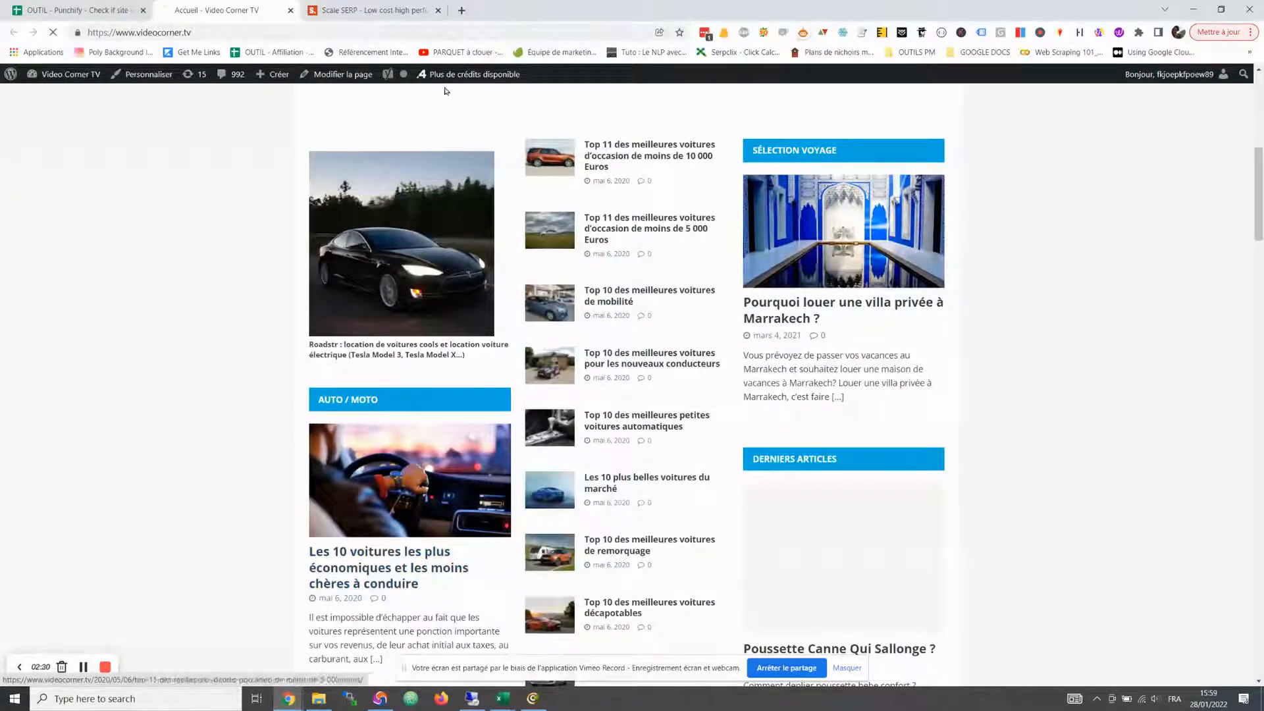
Copy the open article's URL into cell A4 of the URL column
click(240, 32)
key(ctrl+c)
click(36, 6)
click(137, 218)
key(ctrl+v)
Highlight the "Sous-domaine indexé" and "Nombre de résultat(s) indexé(s)" columns over the range C1:D14
click(544, 338)
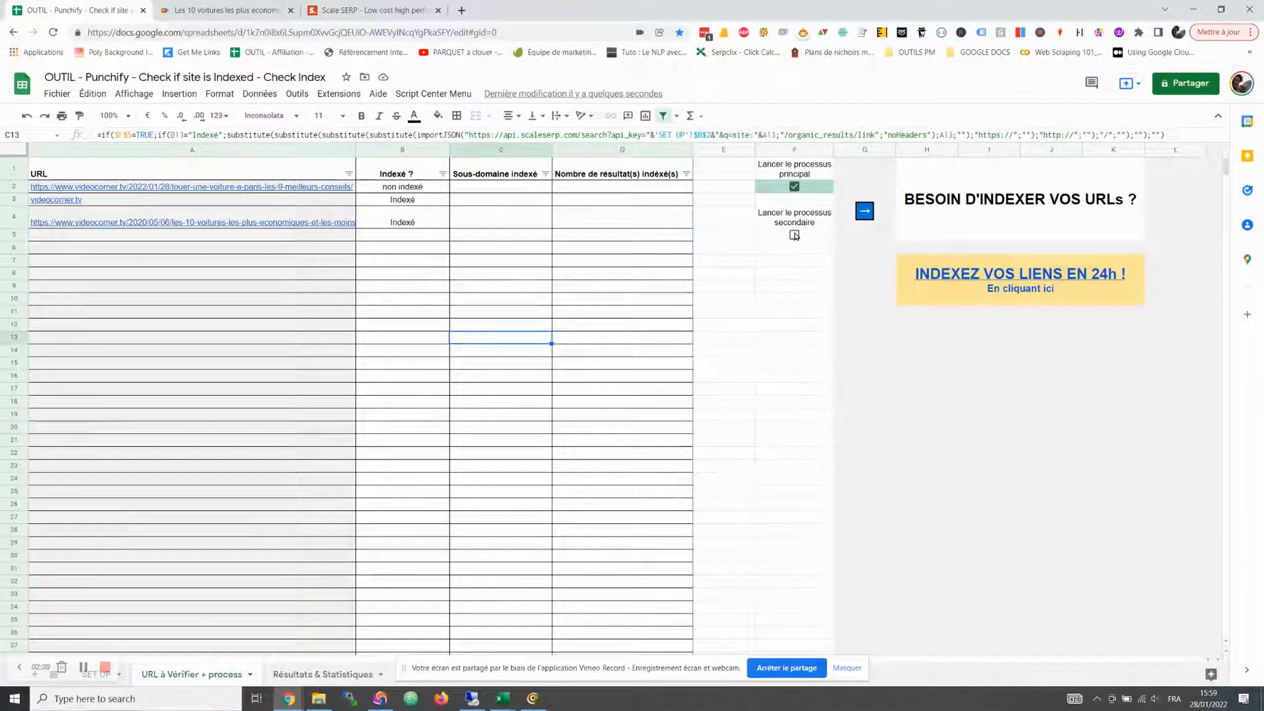
drag(500, 174, 615, 353)
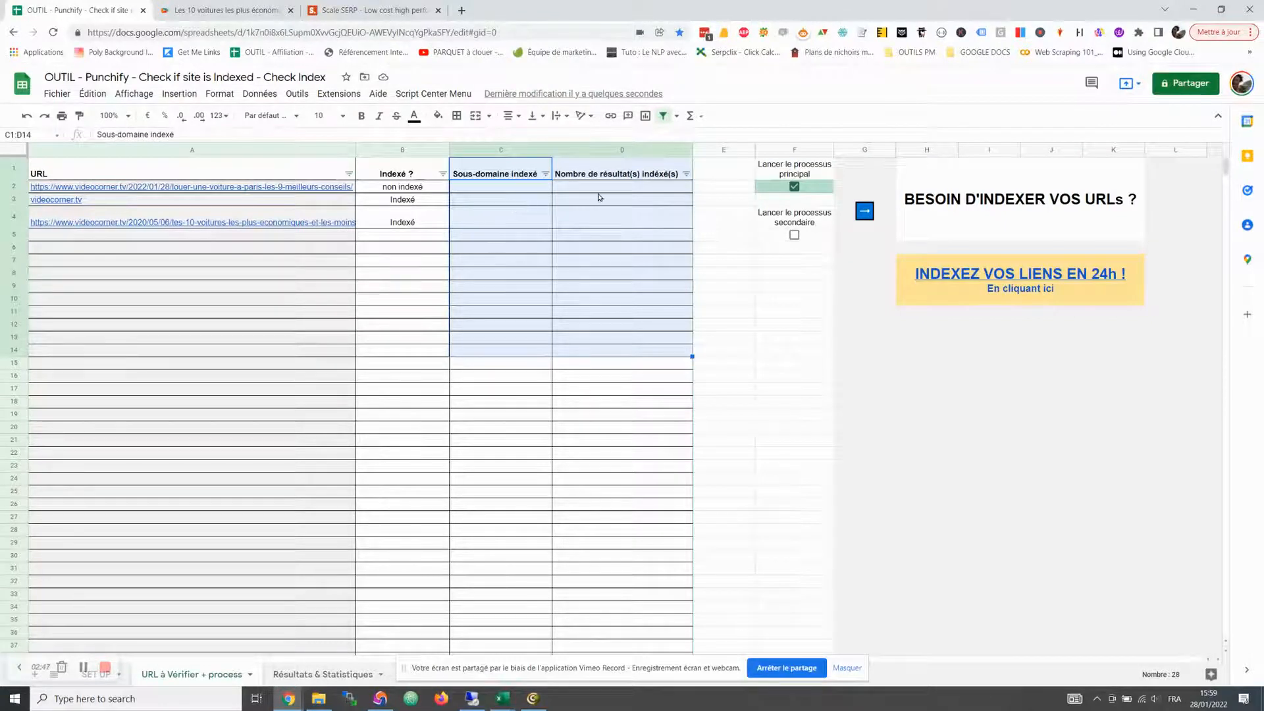
Launch the secondary process to retrieve the indexed subdomain and number of indexed results for the listed URLs
click(614, 202)
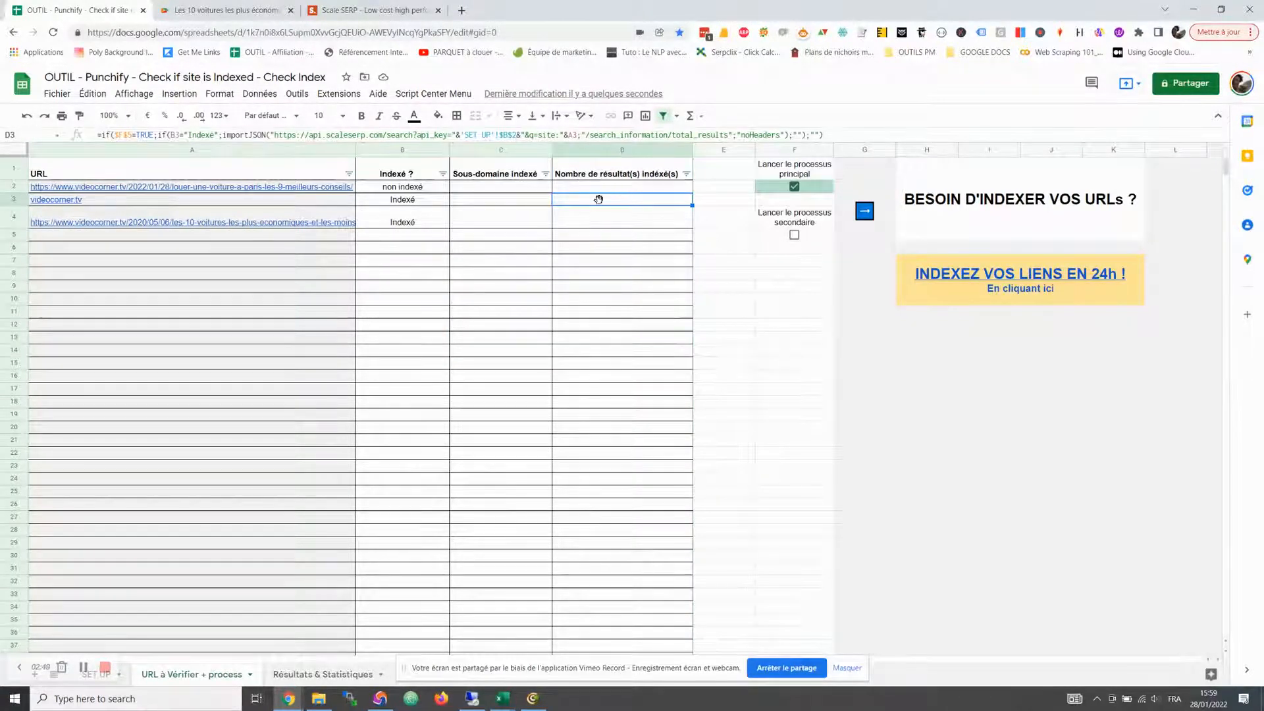
click(221, 201)
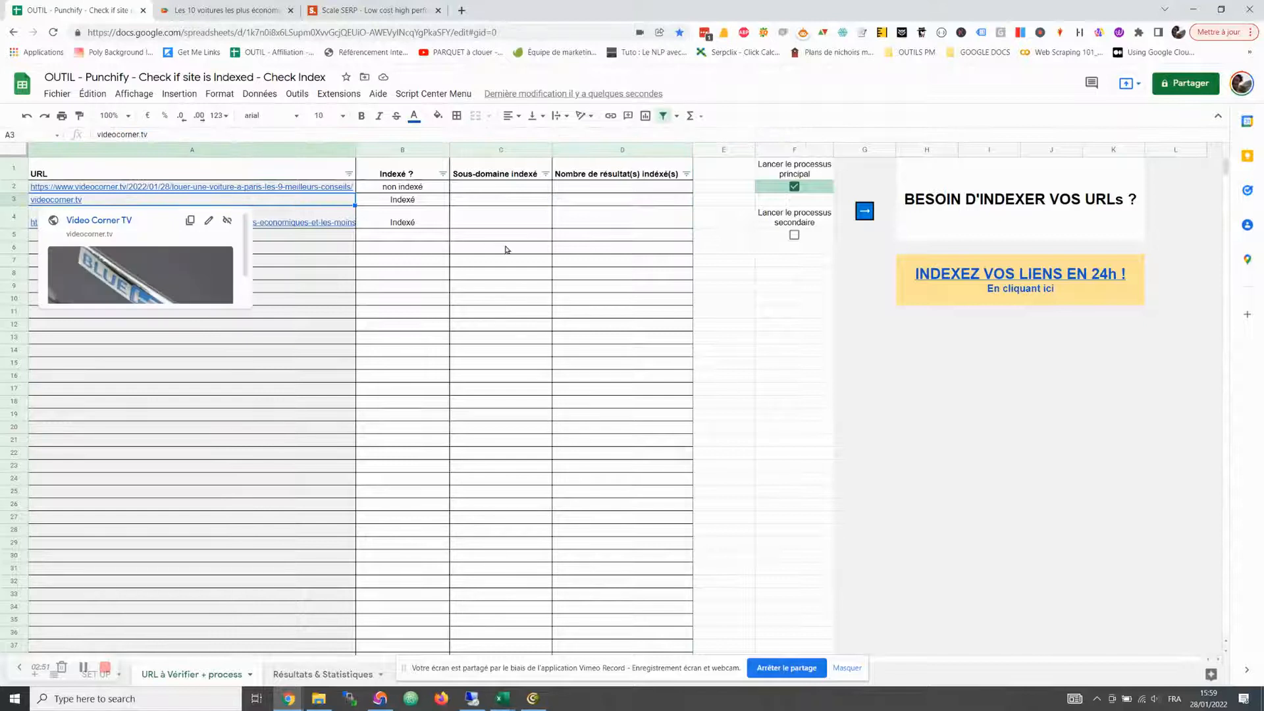
drag(417, 224, 601, 234)
click(507, 217)
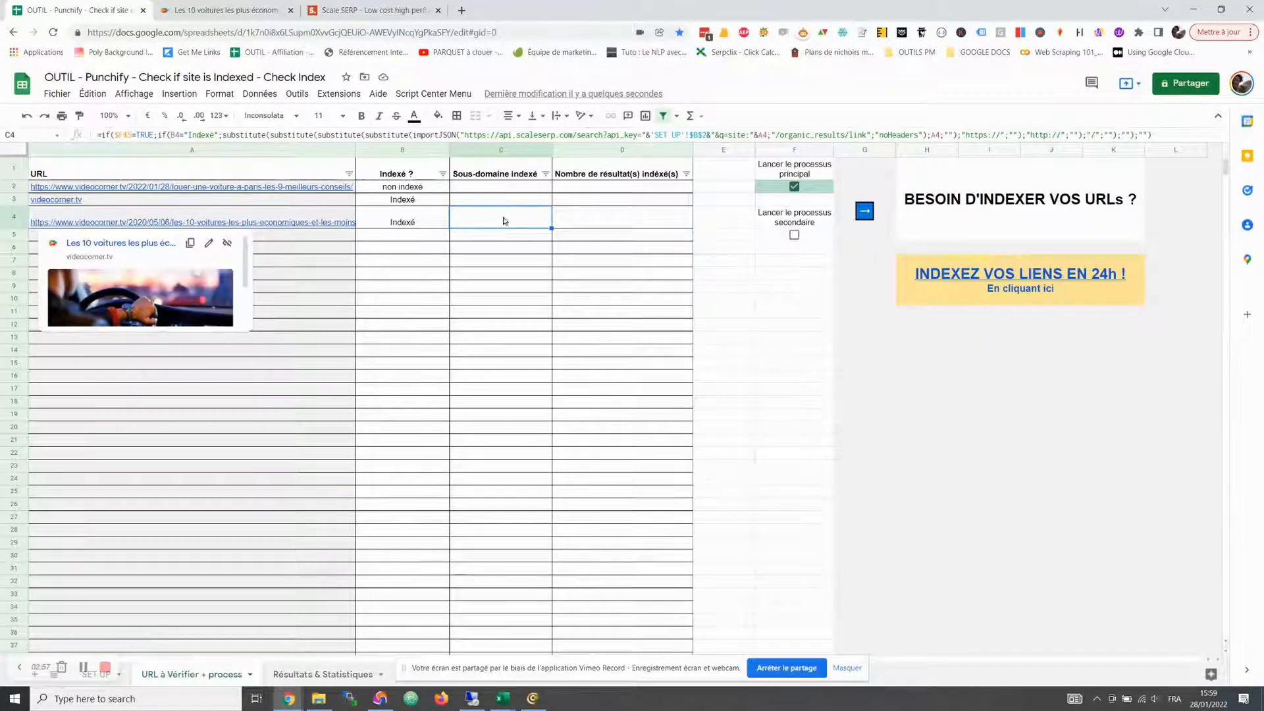
click(627, 215)
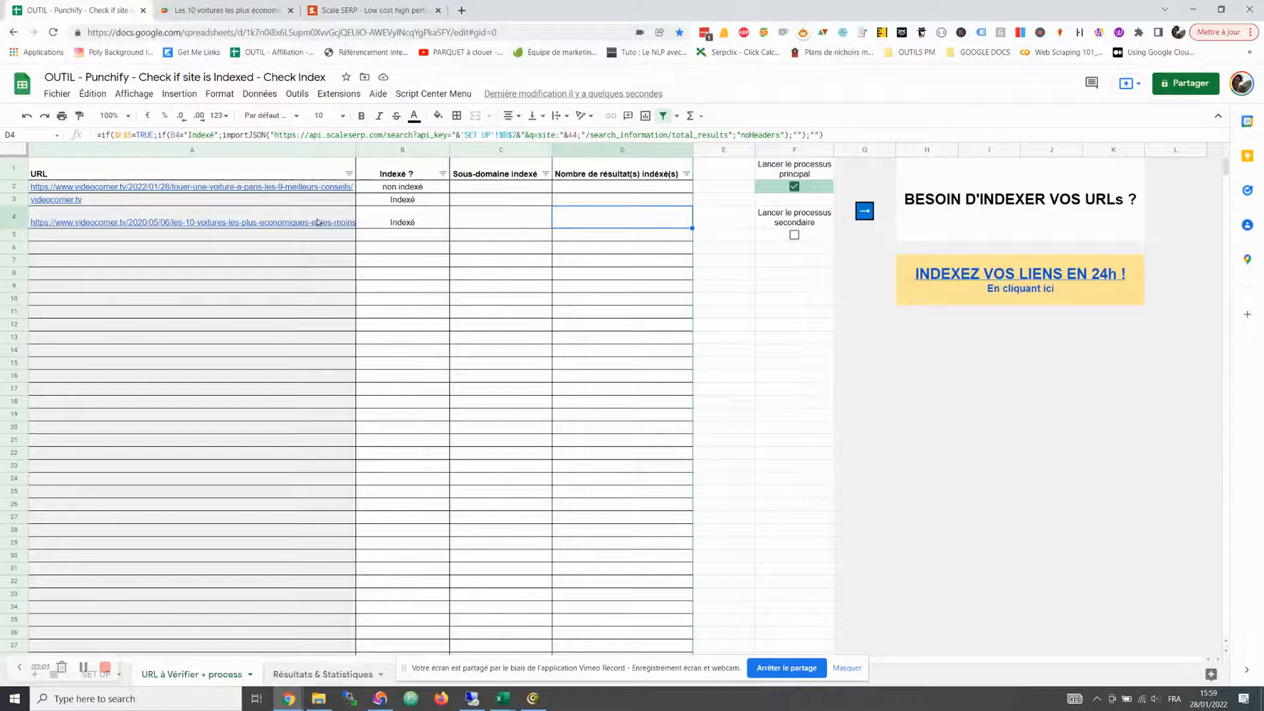
click(794, 235)
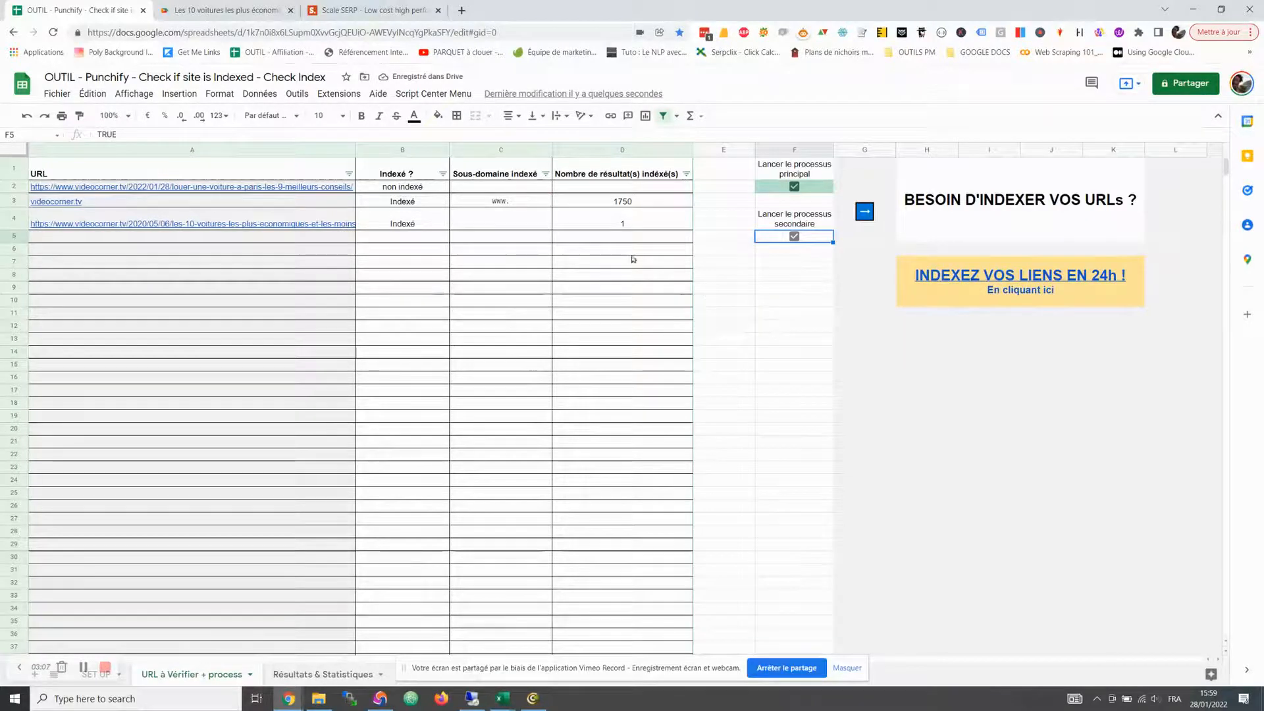
Examine the indexed subdomain and result count returned for each of the three URLs in rows 2 to 4
click(489, 221)
key(shift+Right)
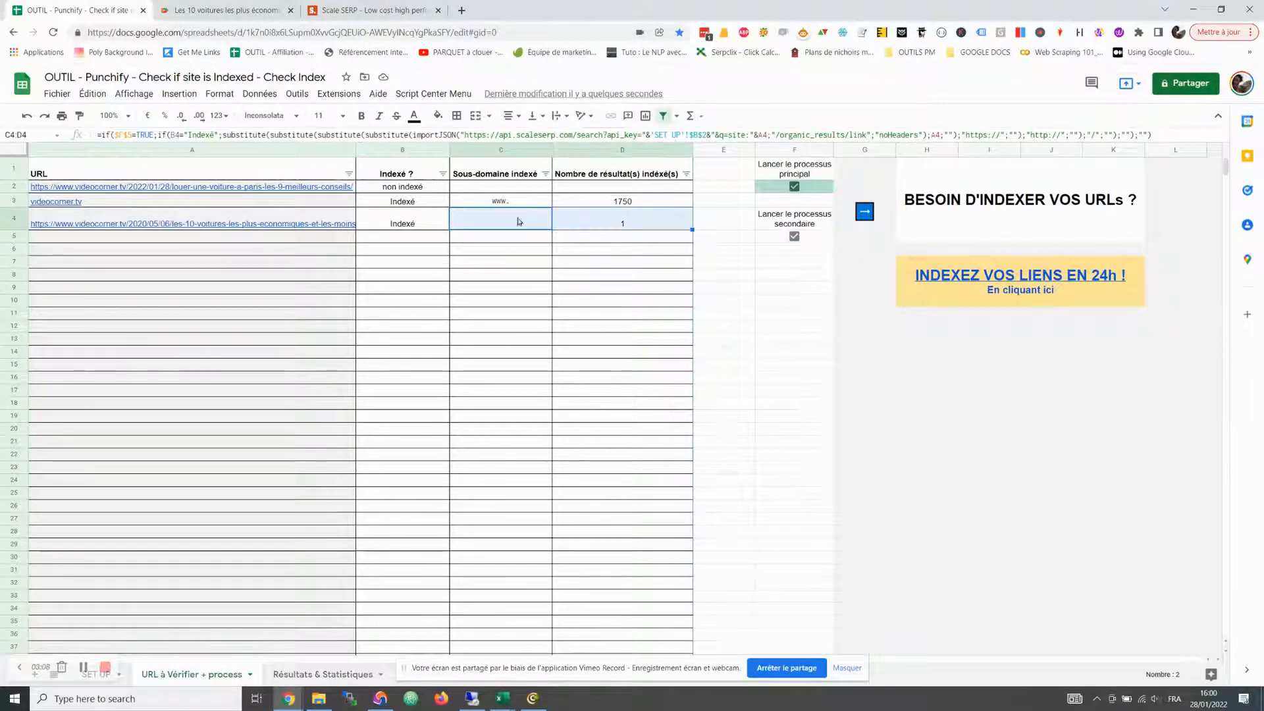
drag(507, 203, 579, 206)
click(523, 188)
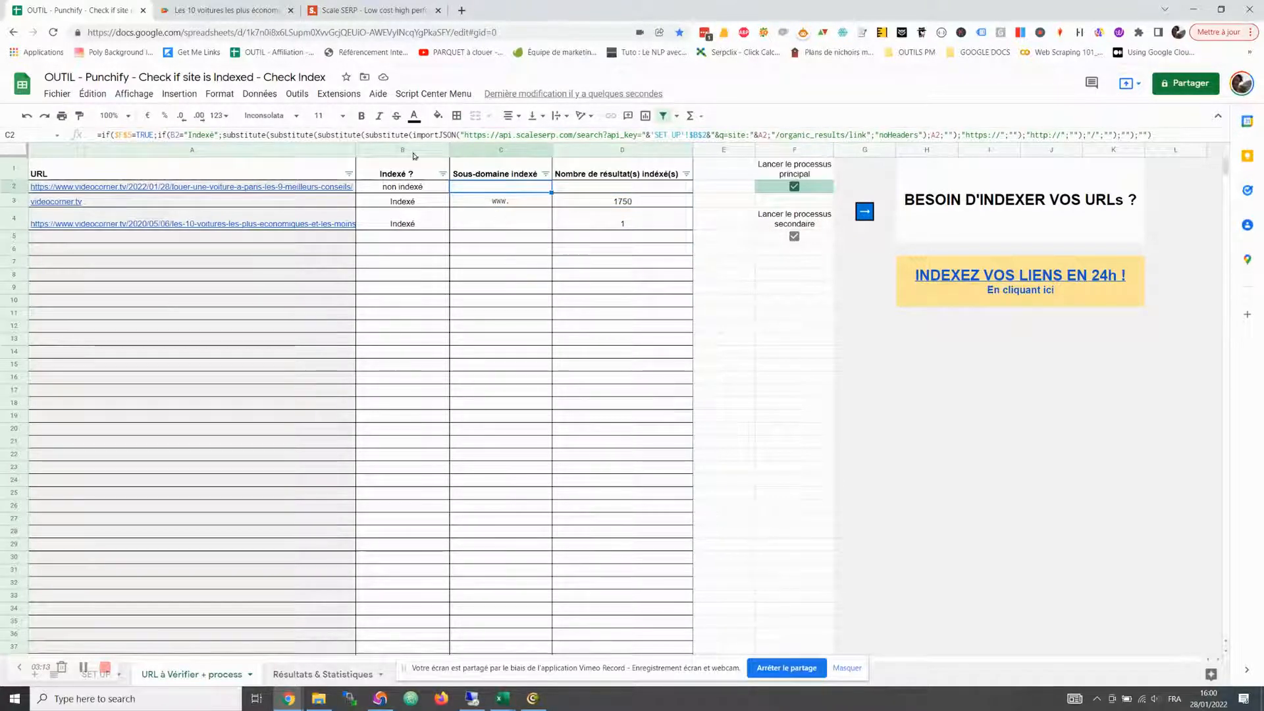
click(413, 191)
drag(499, 199, 496, 225)
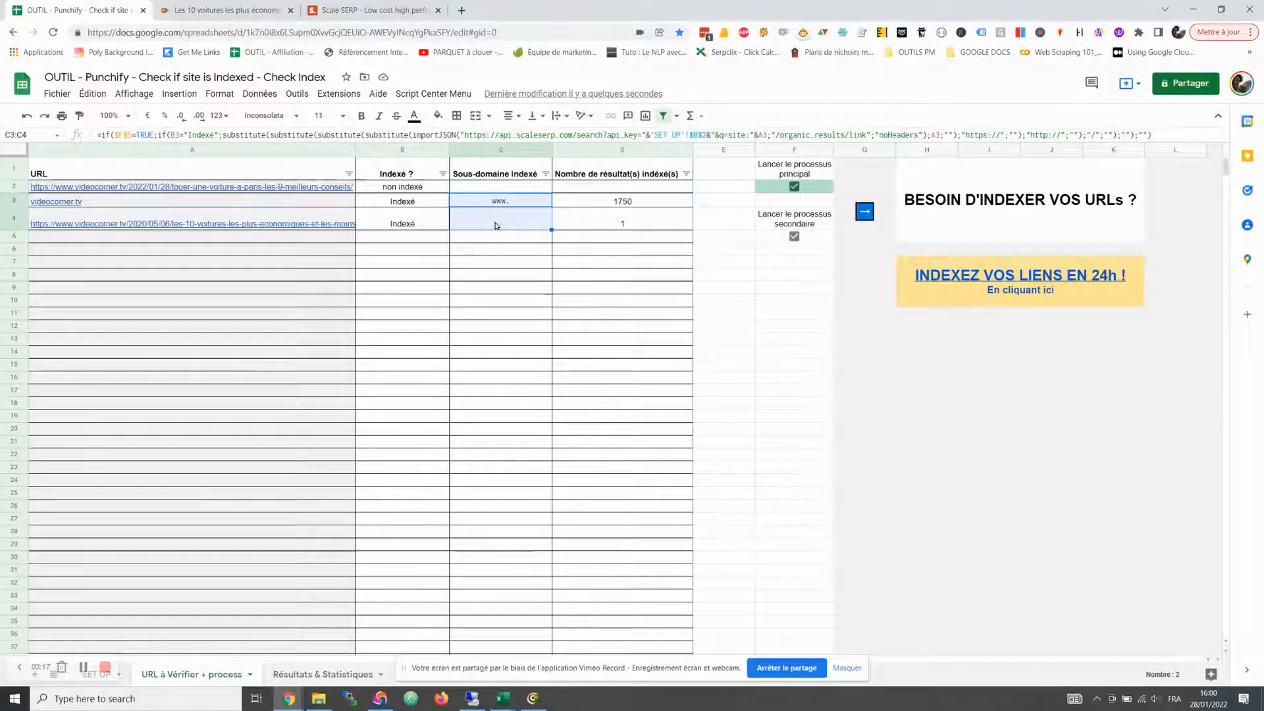
click(637, 206)
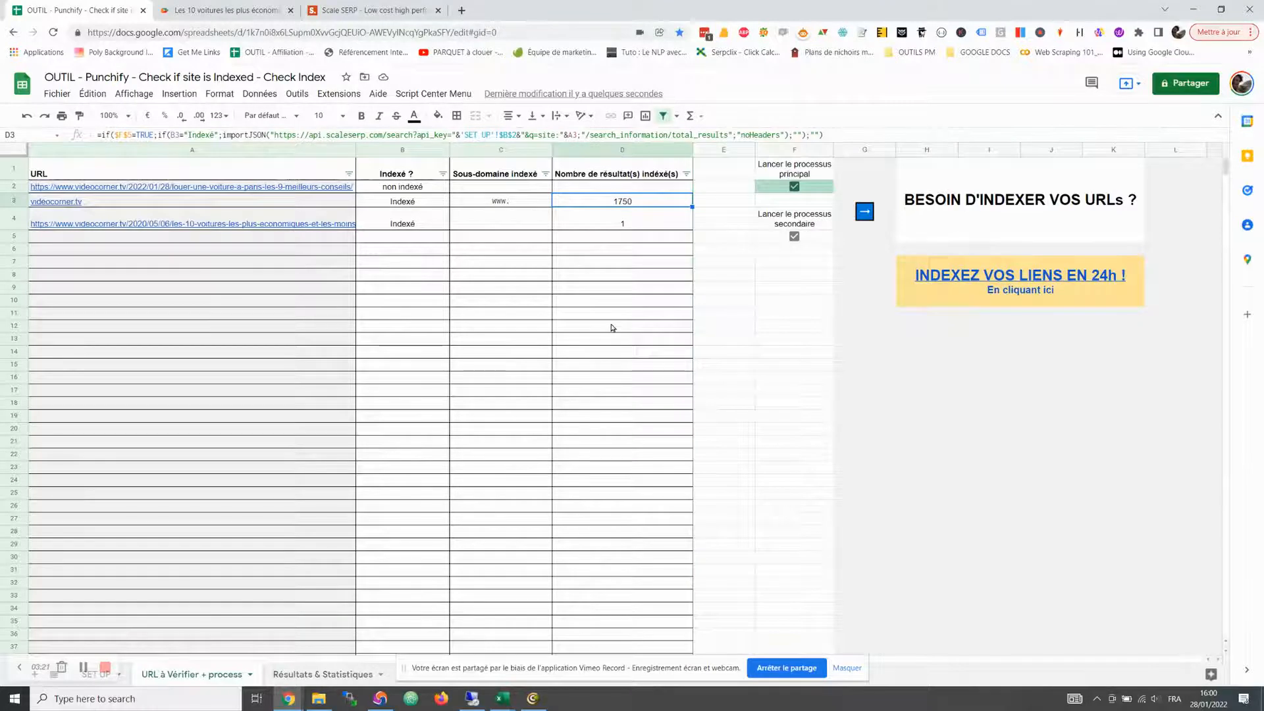
Hide the screen-sharing notice and review the indexed and non-indexed URL figures on the "Résultats & Statistiques" sheet
click(849, 669)
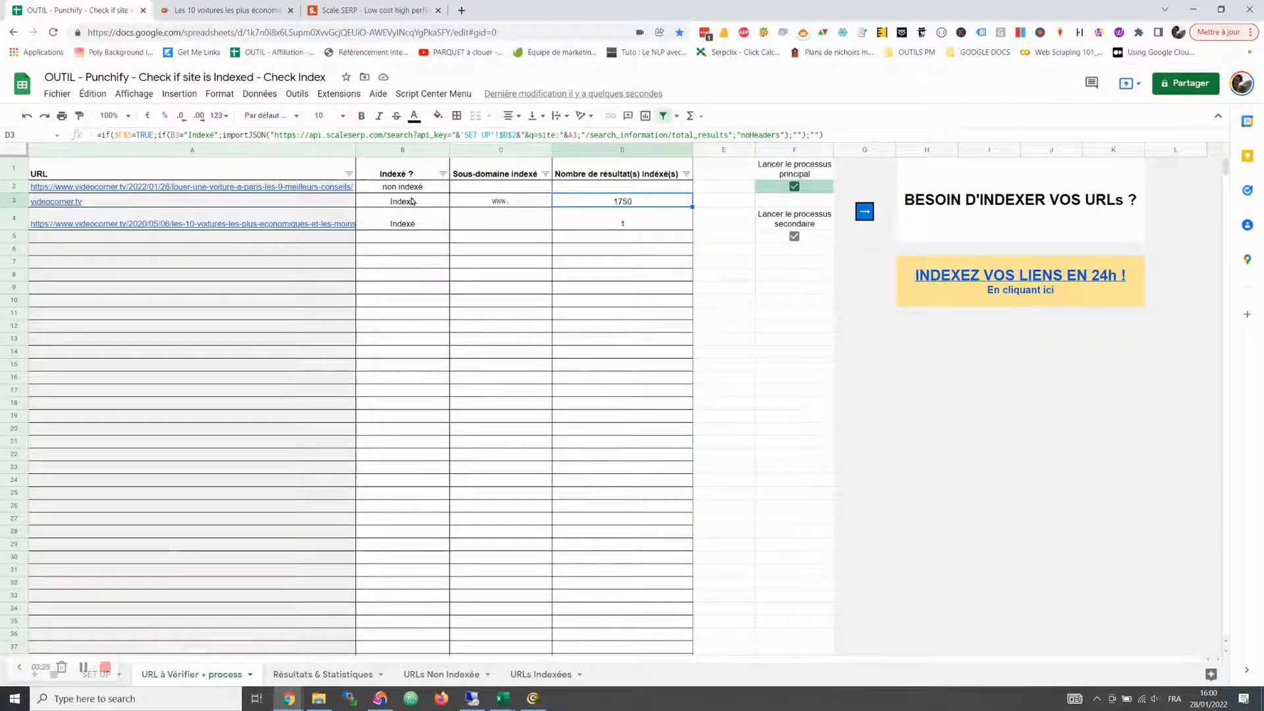
drag(403, 187, 402, 249)
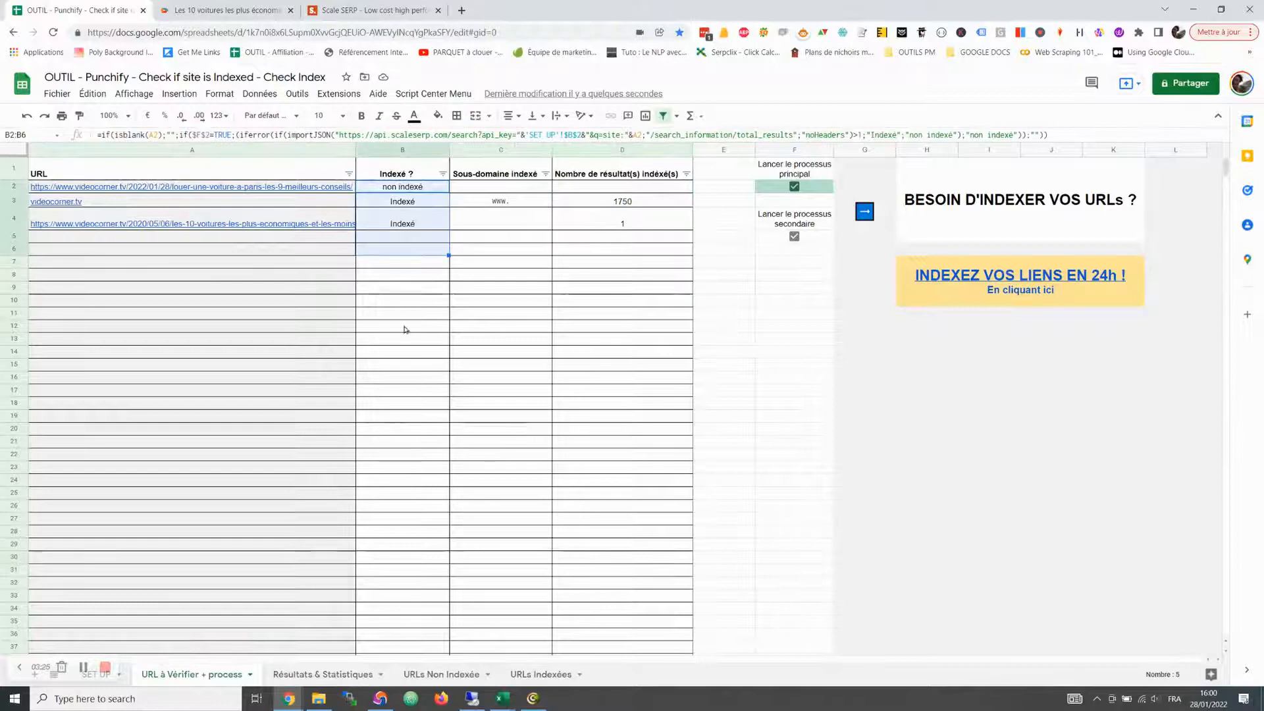
click(407, 521)
click(323, 678)
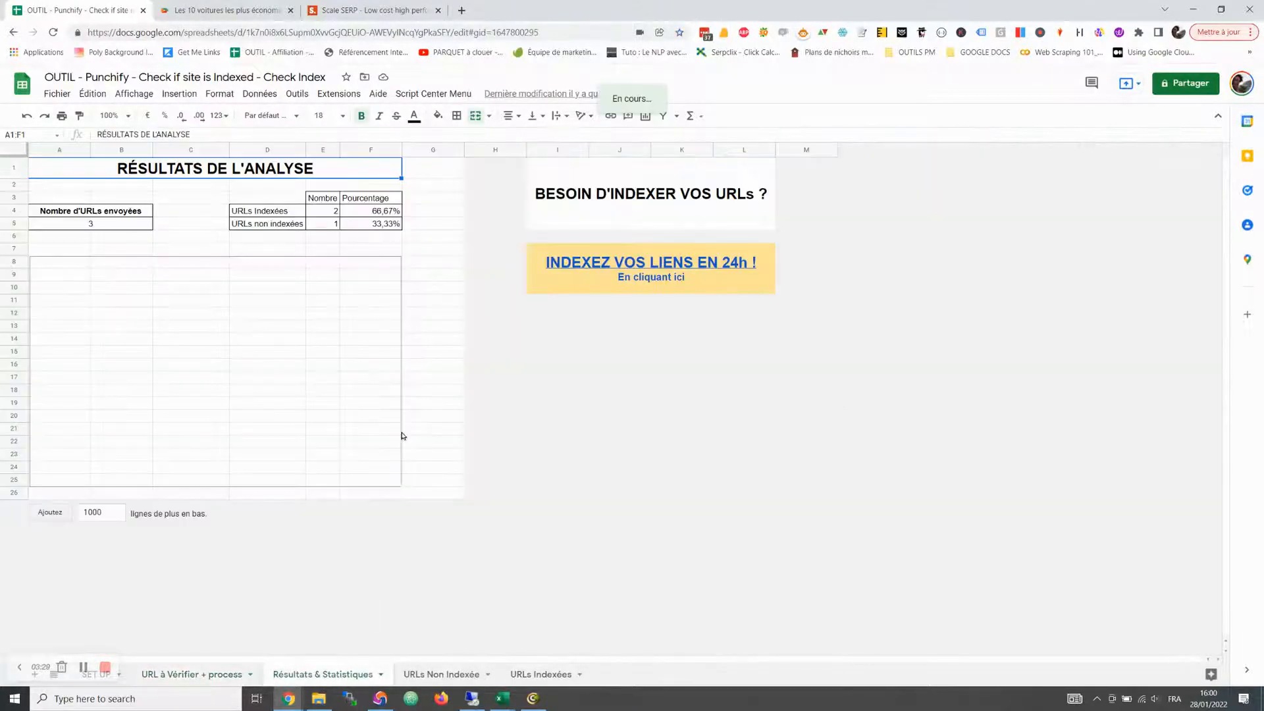
drag(382, 224, 197, 188)
Compare the "URLs Non Indexée" and "URLs Indexées" sheets, and select the non-indexed article URL in cell A2
click(454, 675)
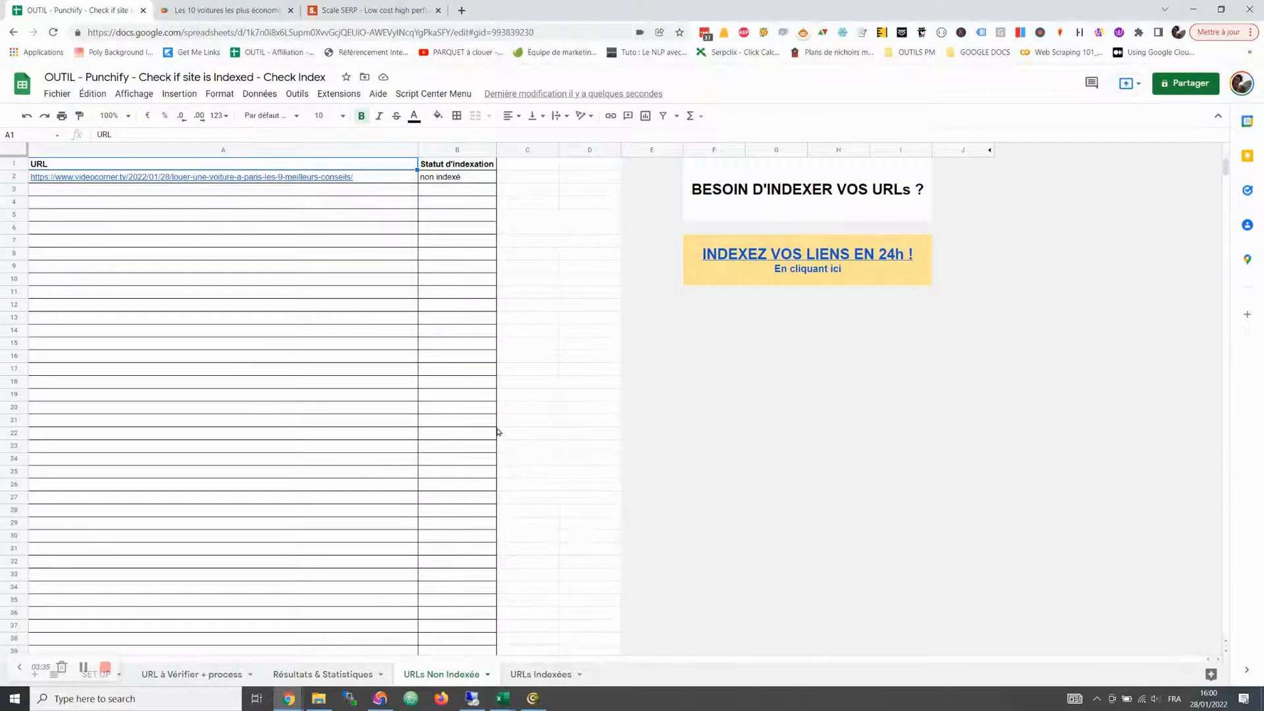
click(552, 682)
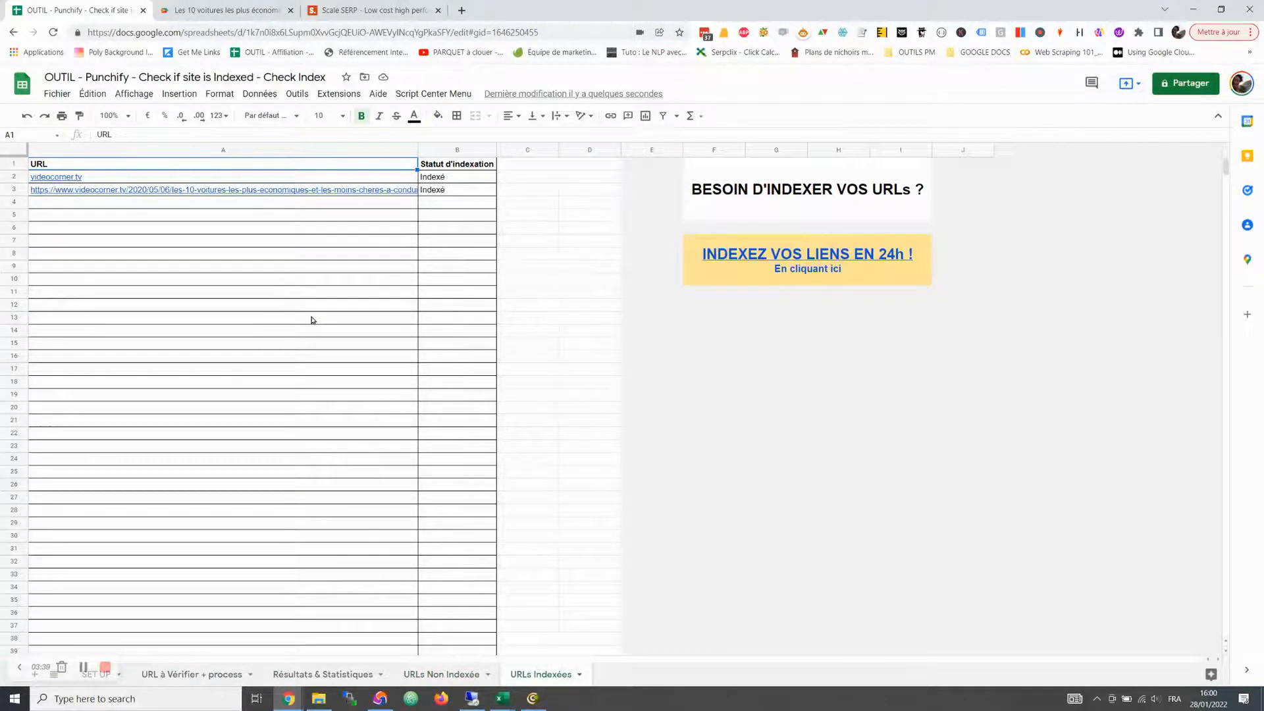
click(438, 675)
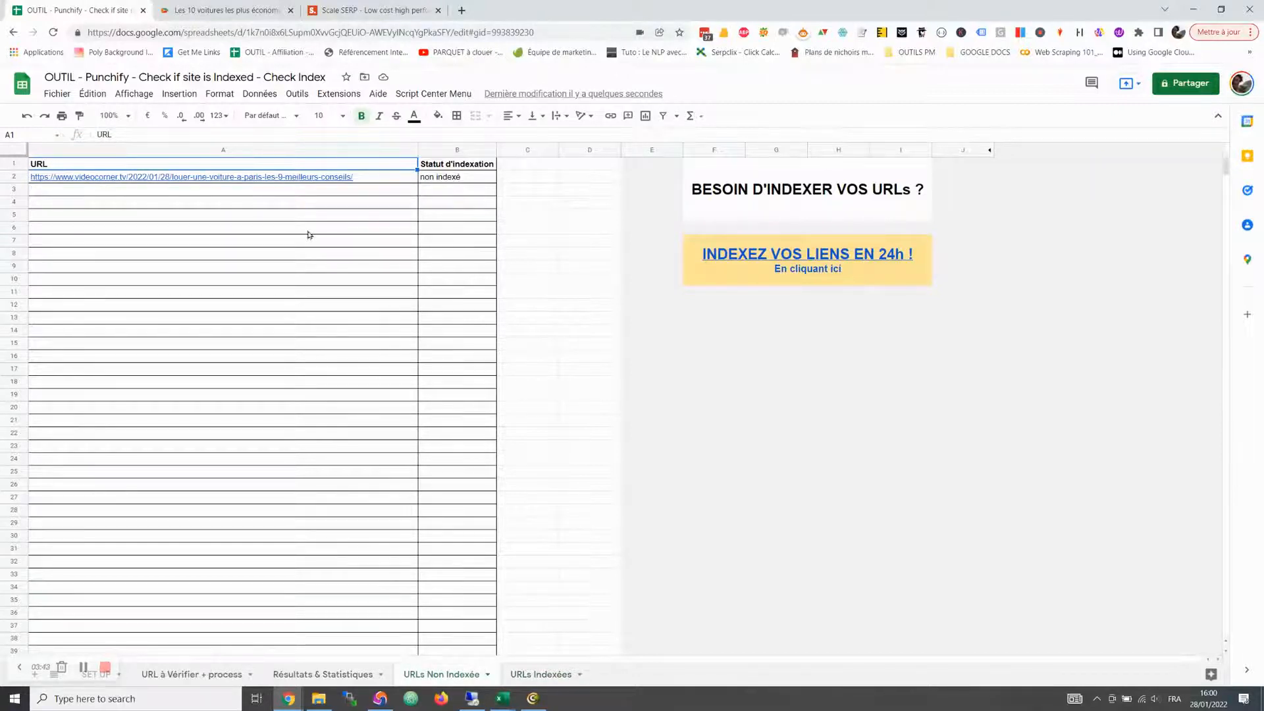
click(372, 178)
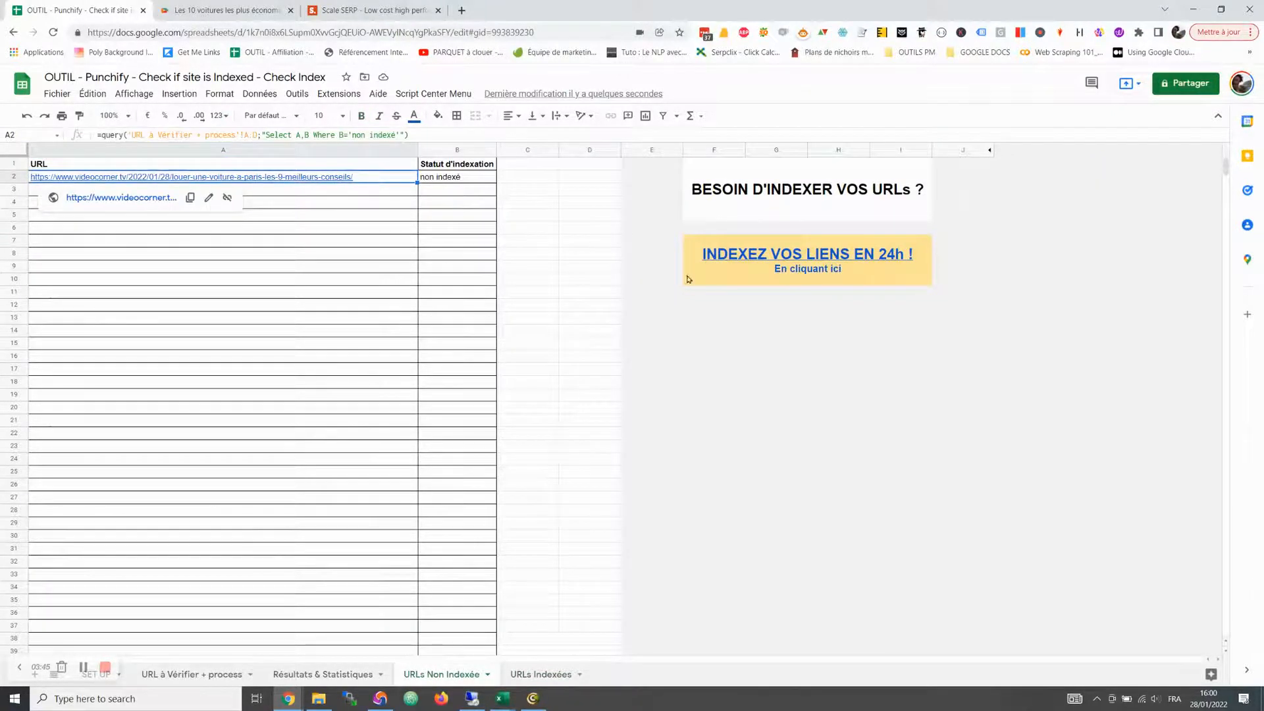
mouse_move(820, 265)
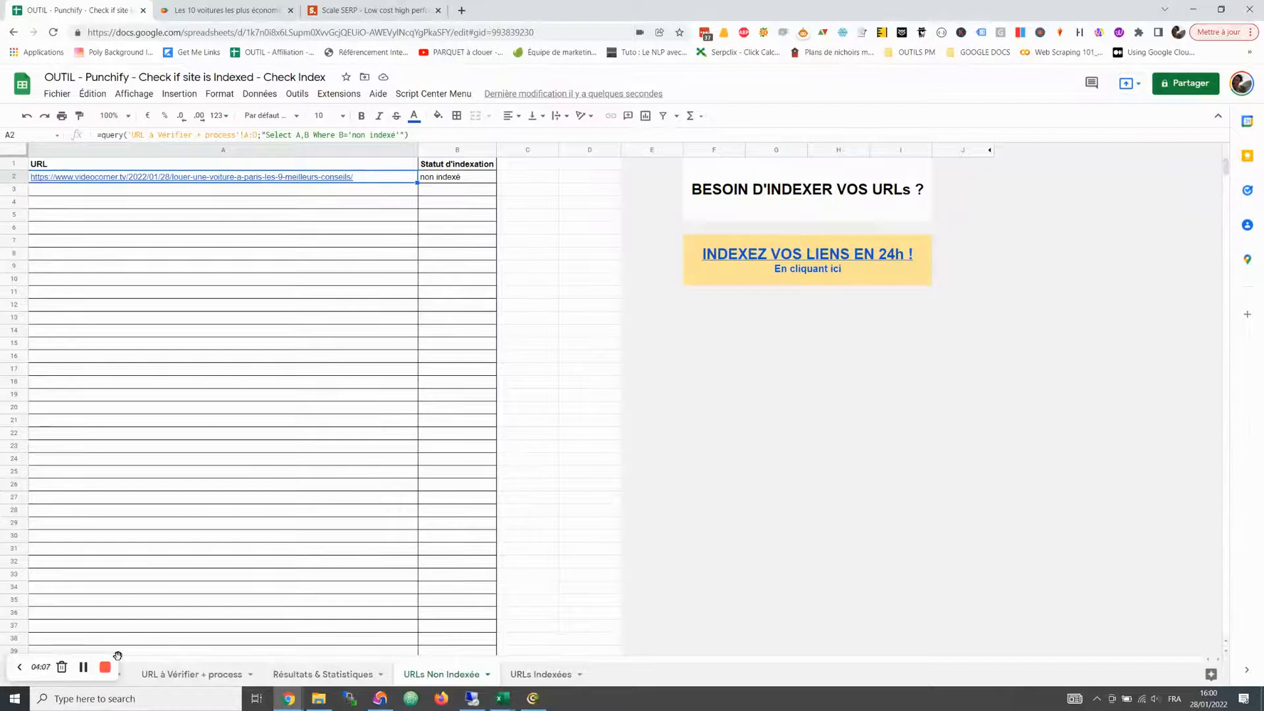
Collapse the recording controls, return to the SET UP sheet and select the Scaleserp API token field
click(20, 666)
click(93, 675)
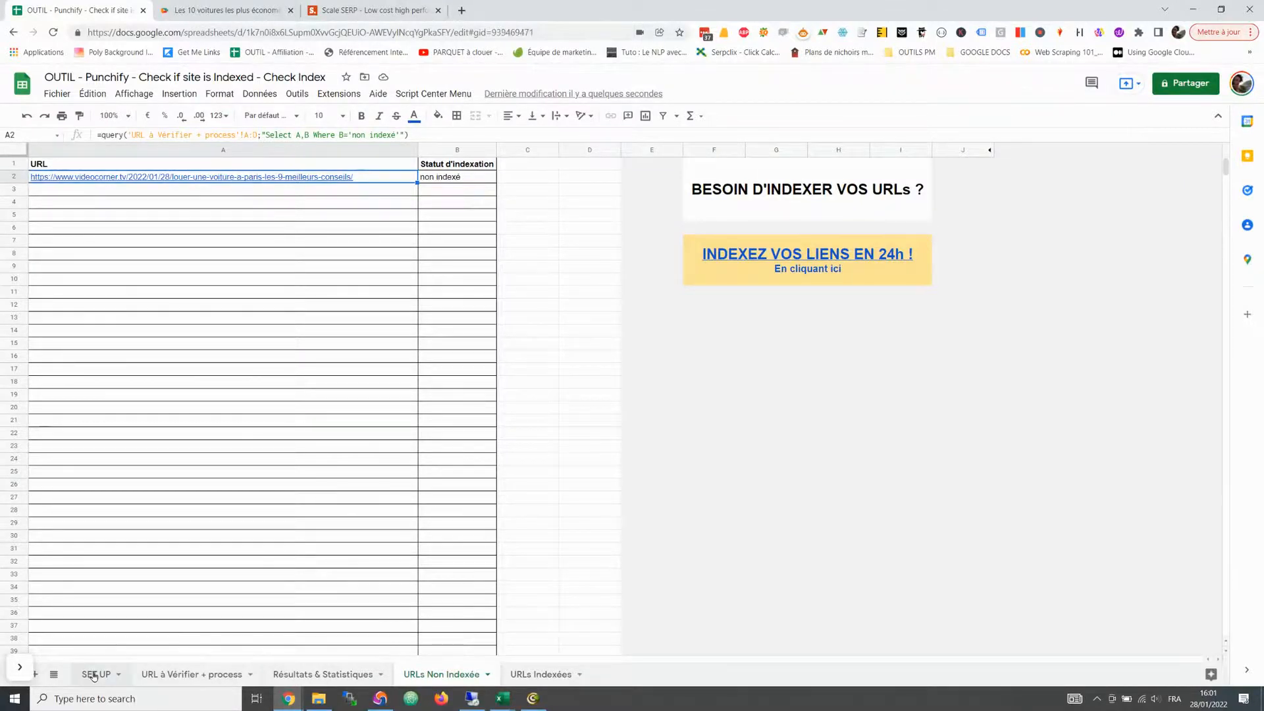
click(215, 204)
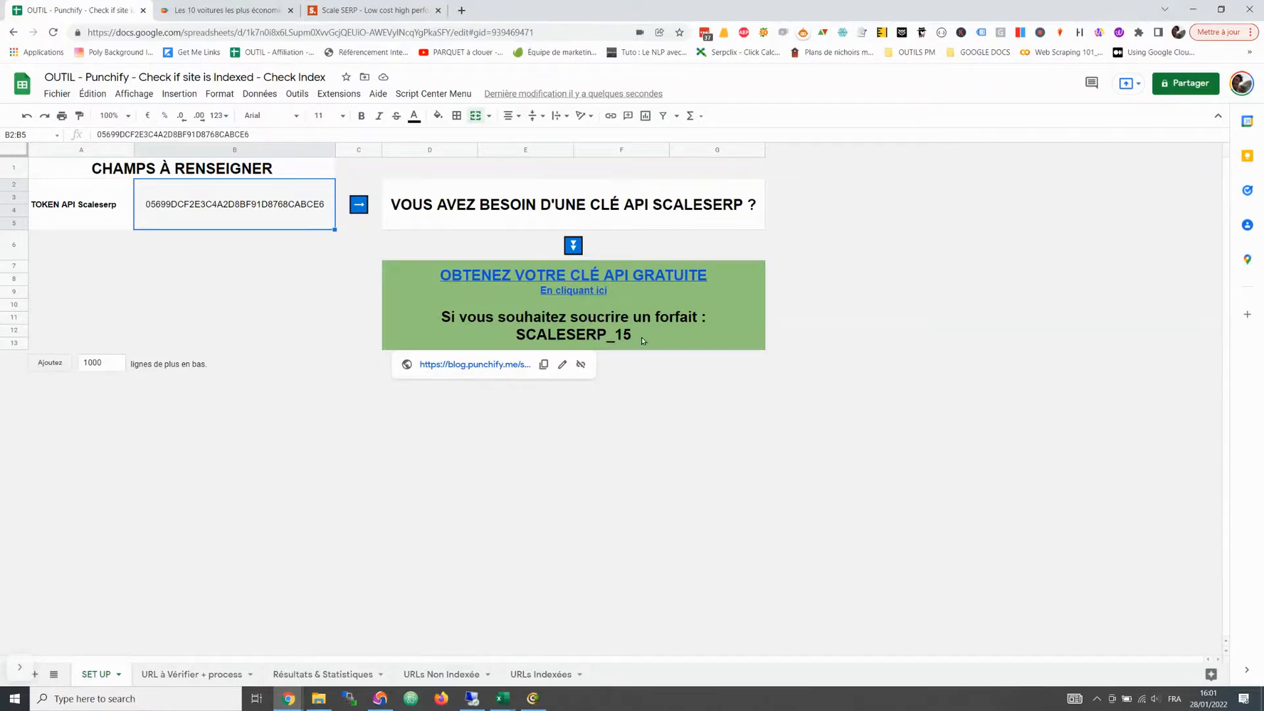
mouse_move(18, 666)
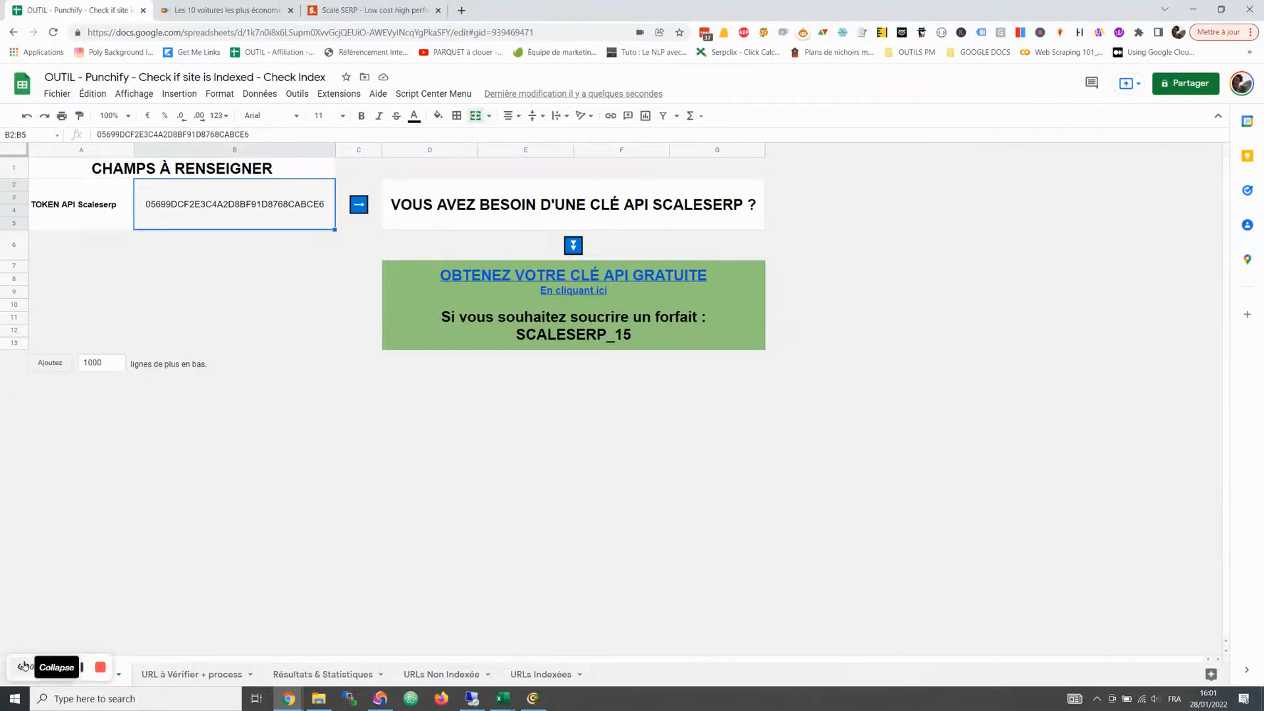